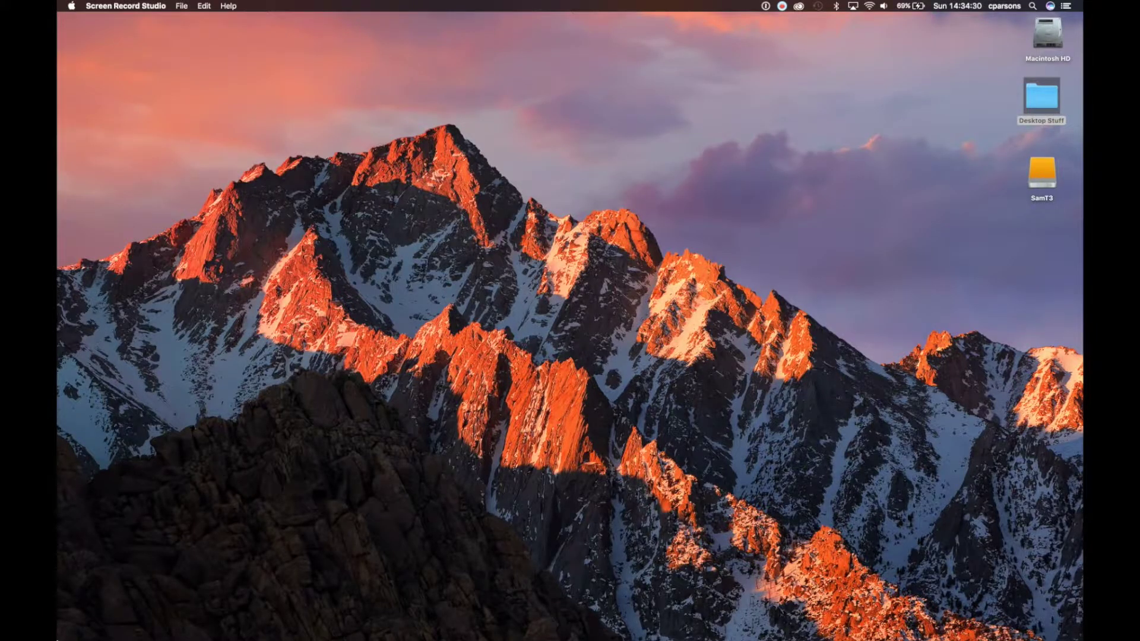
- Launch Videux Pro DL and import every video from the SamT3 drive into the empty catalog
key(F4)
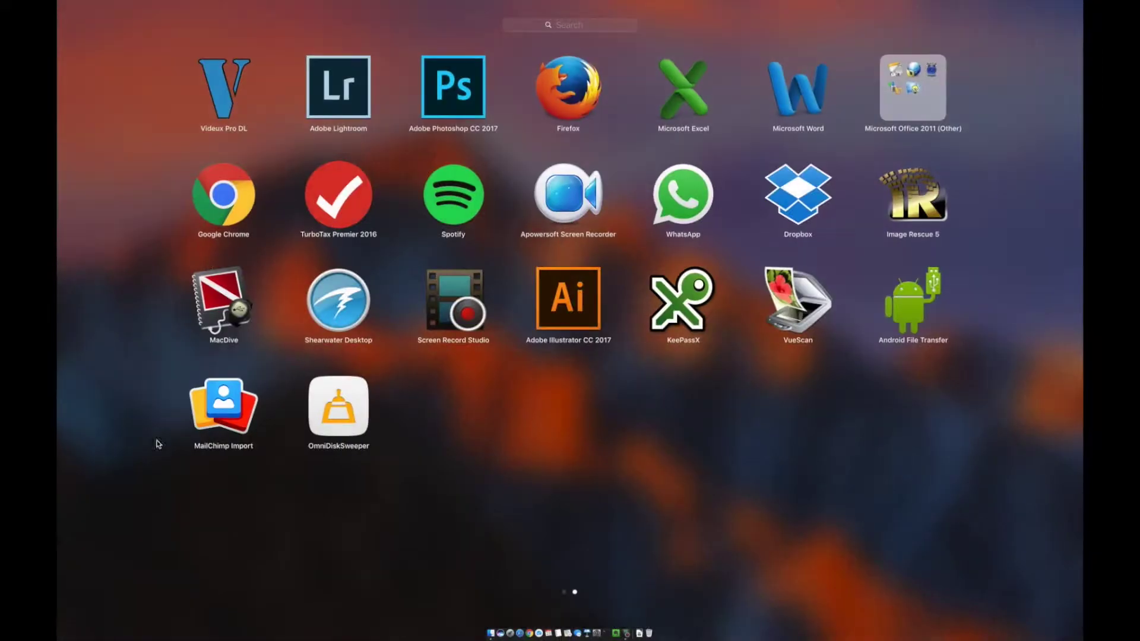
click(222, 102)
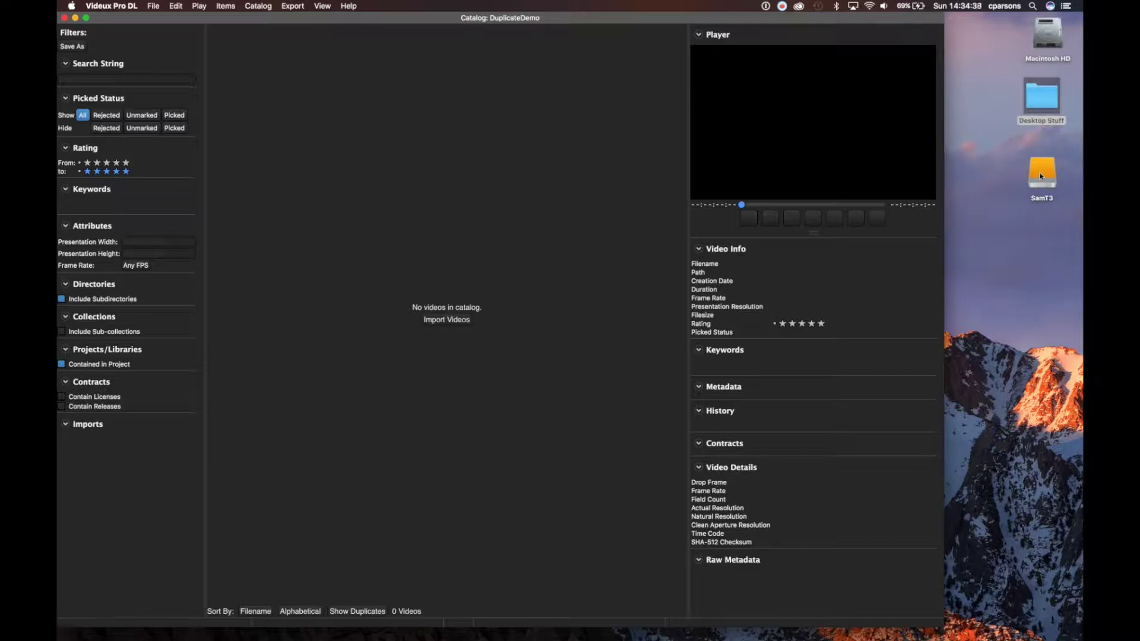
drag(1040, 176, 504, 136)
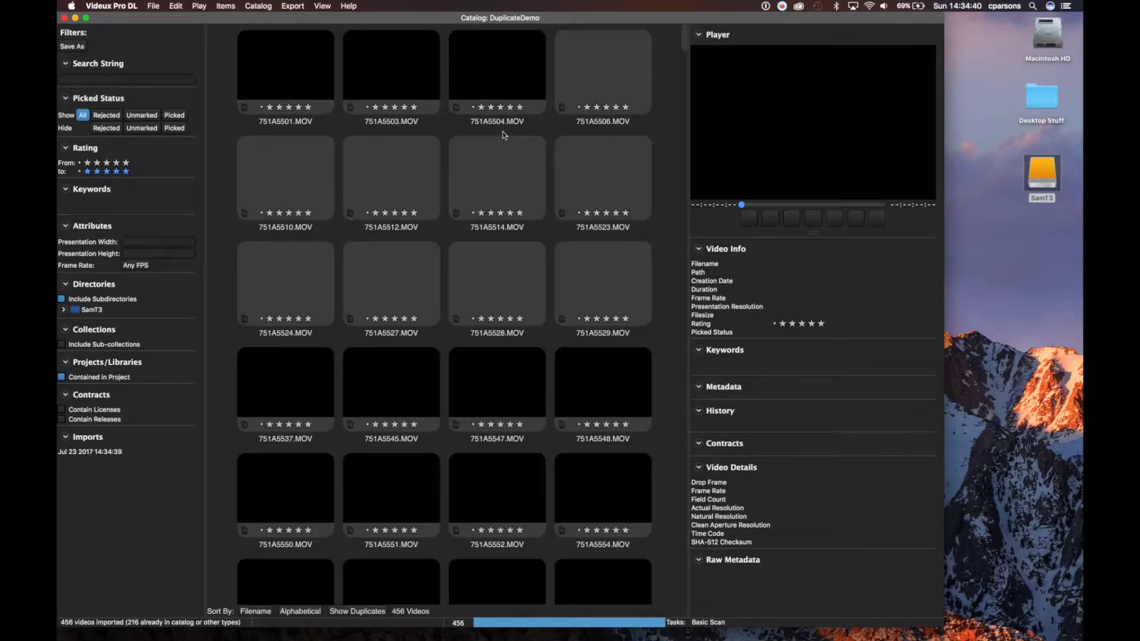
- Preview clips 751A5514.MOV, 751A5523.MOV and 751A5512.MOV
click(499, 148)
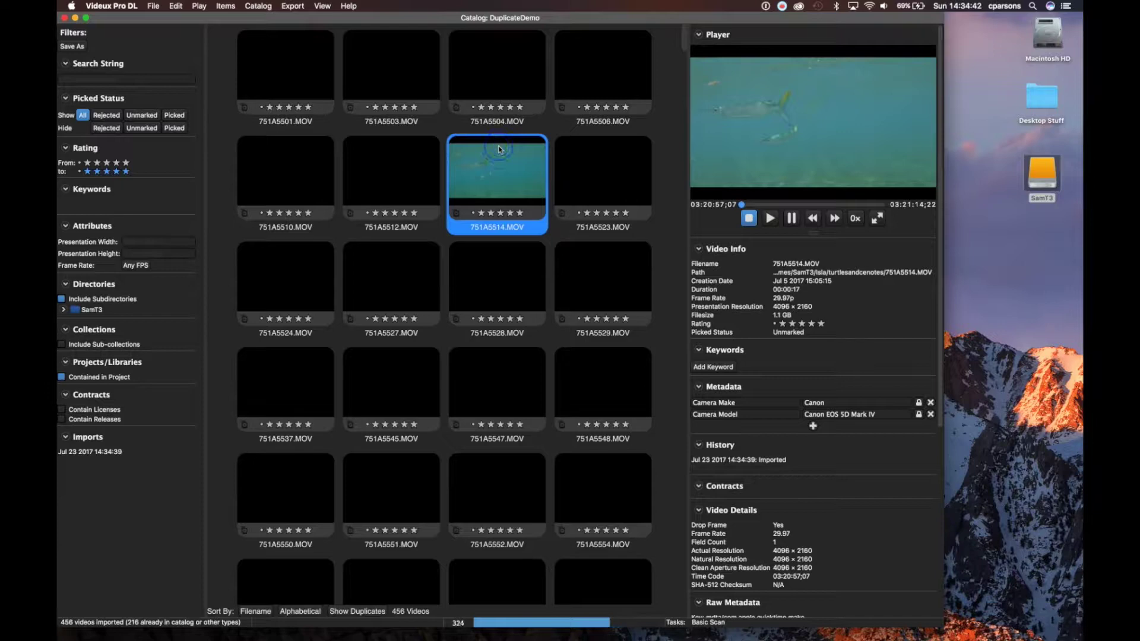
click(598, 167)
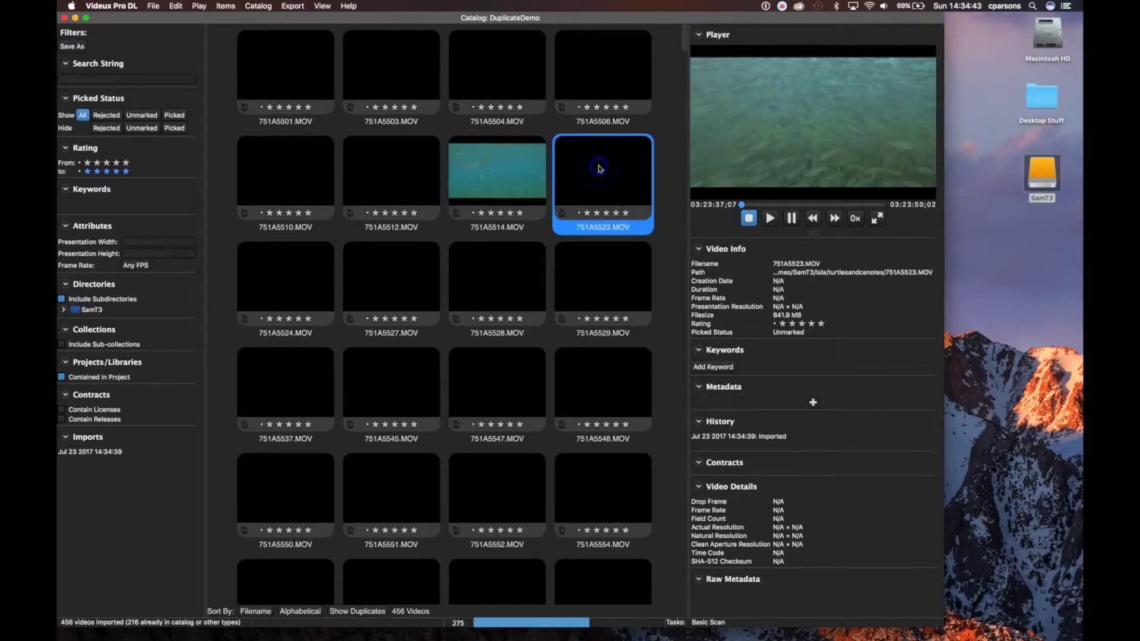
click(414, 159)
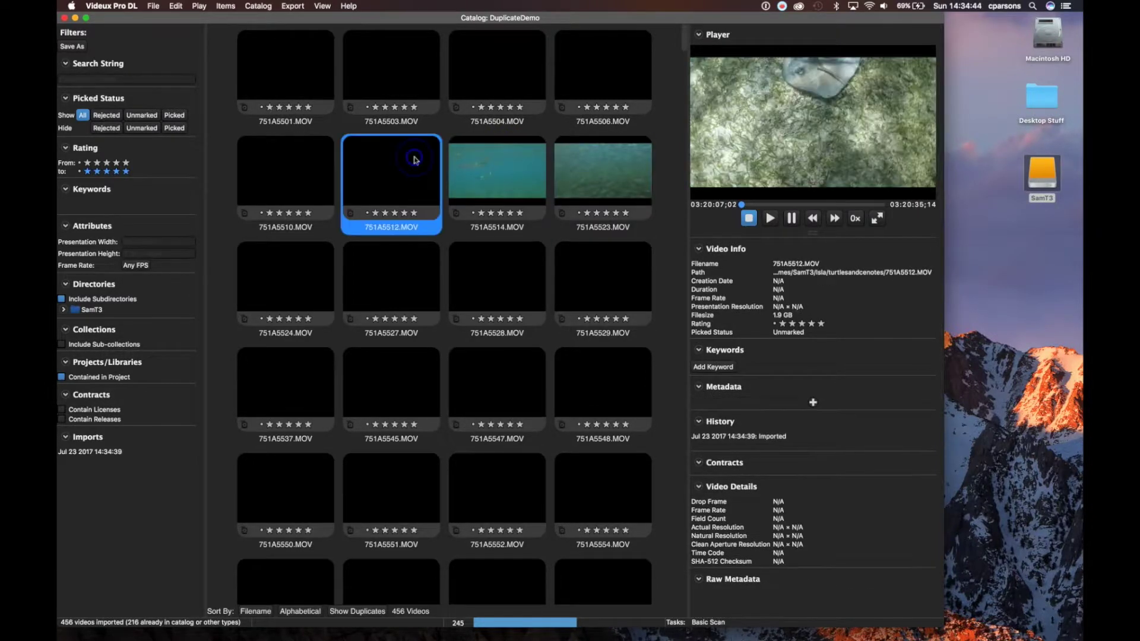
- Open the home Movies folder in Finder, then return to Videux and preview 70DFocusDemo.mov
double_click(1036, 102)
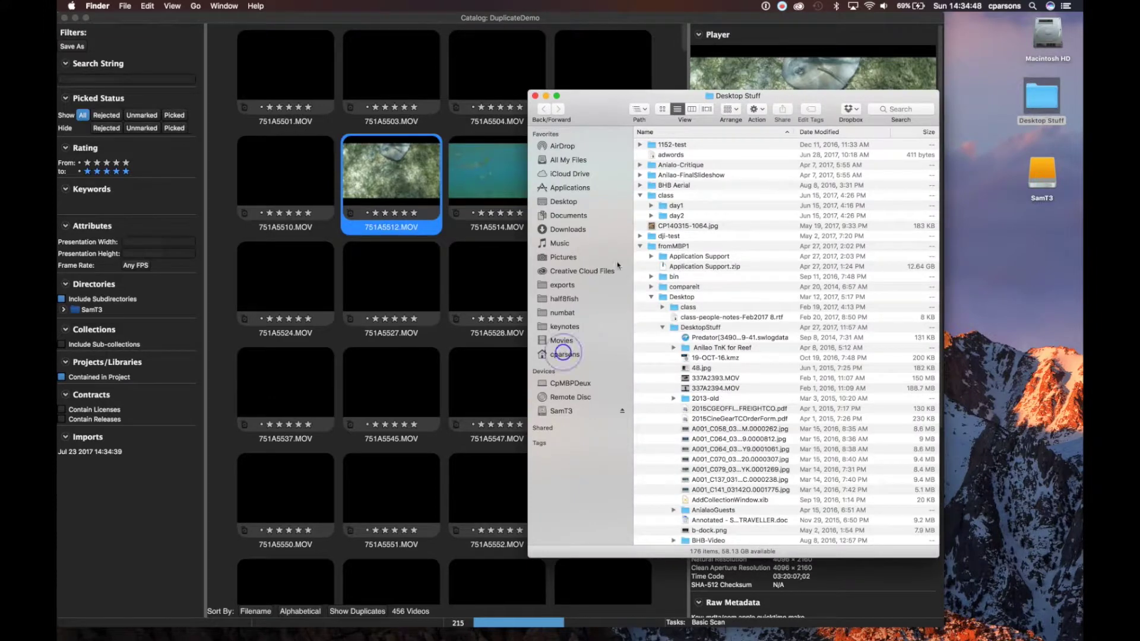
click(563, 354)
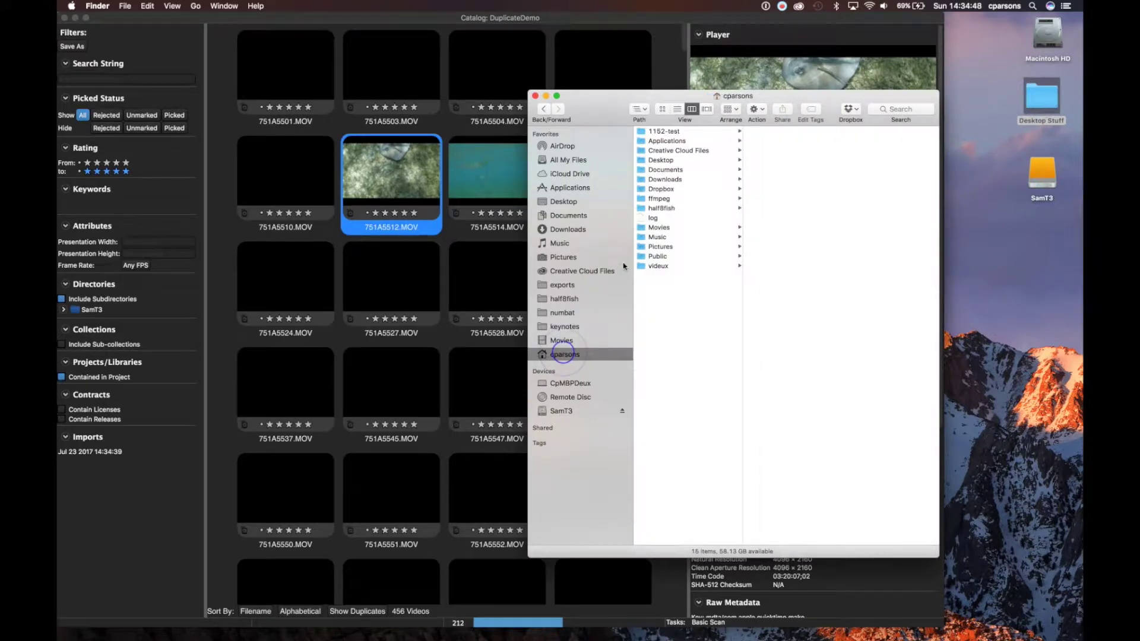
click(662, 227)
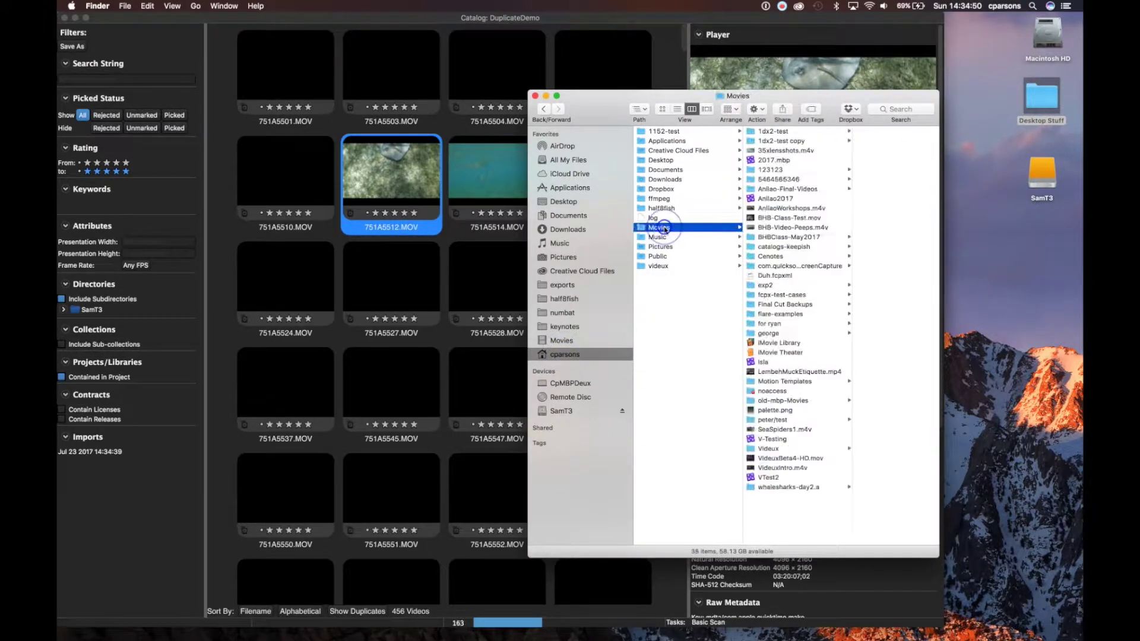
click(389, 238)
click(379, 306)
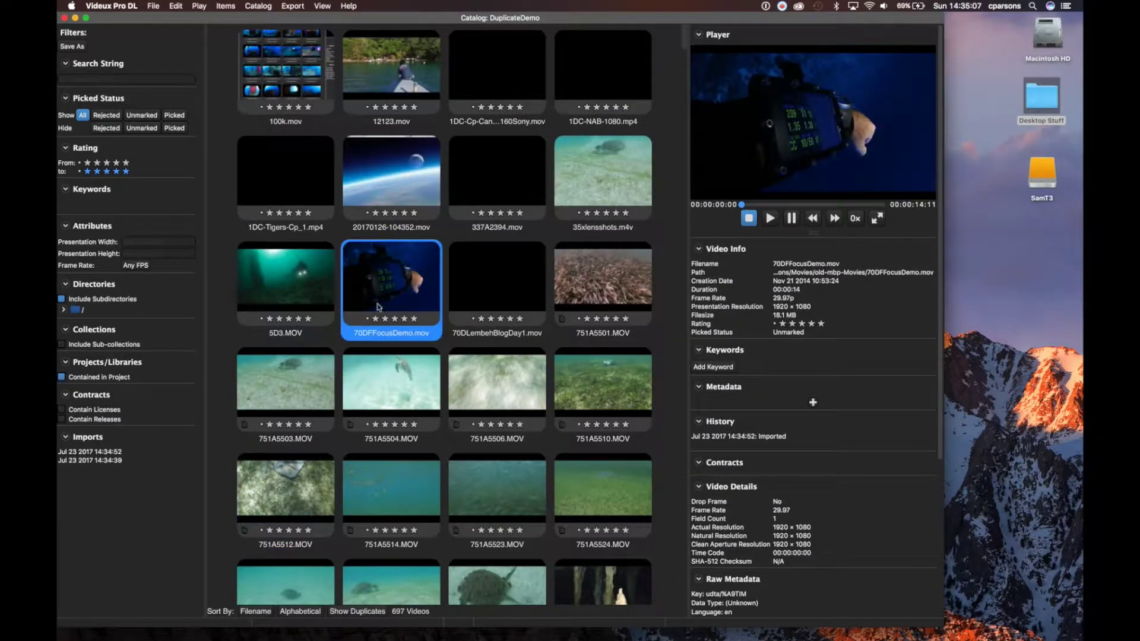
- Go full screen, show only duplicates, and run a deep scan to find 52 duplicate pairs
click(86, 18)
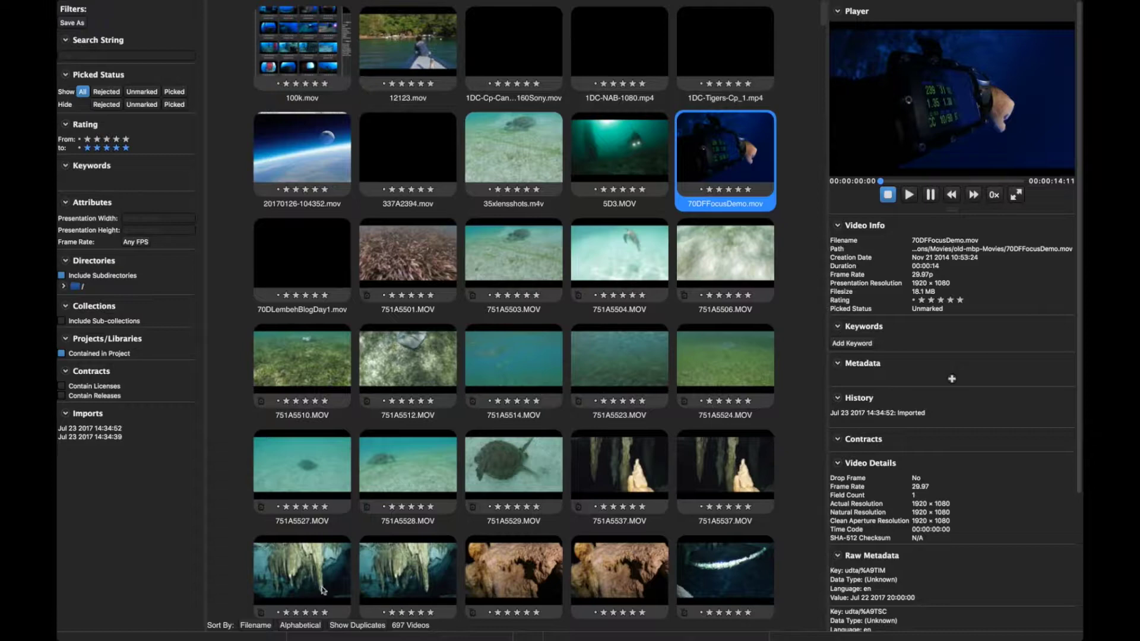
click(349, 628)
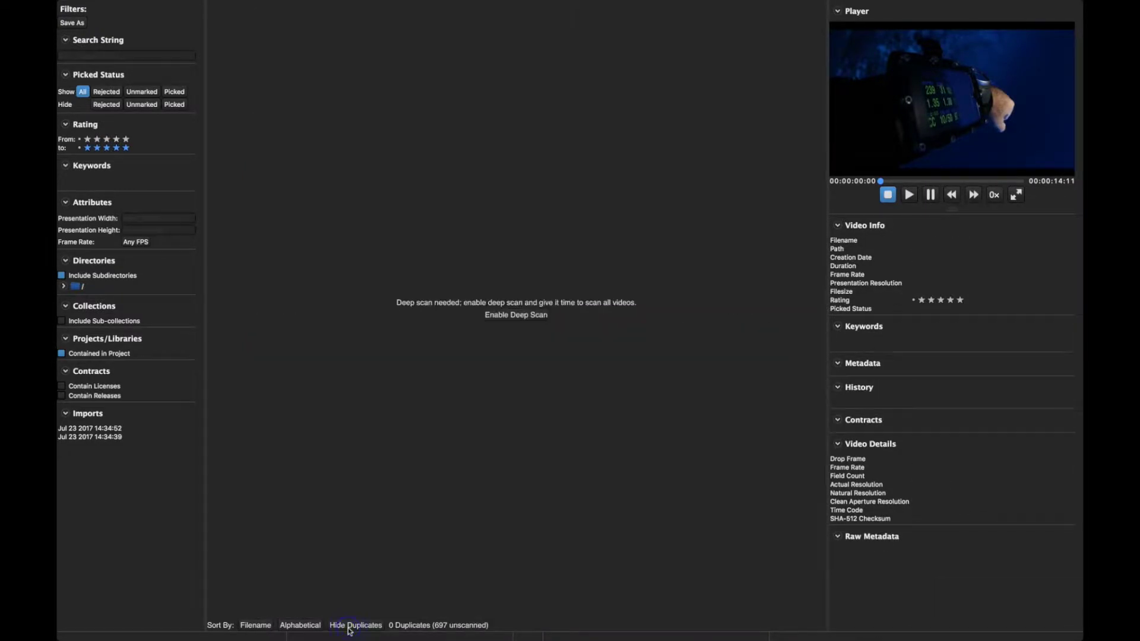
click(508, 319)
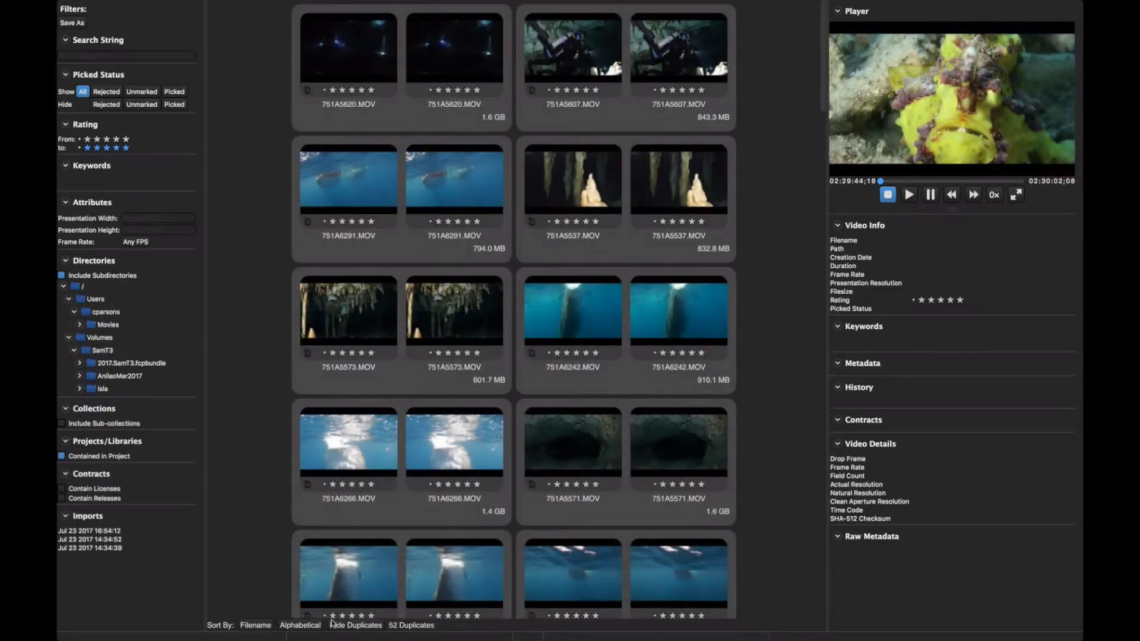
click(332, 625)
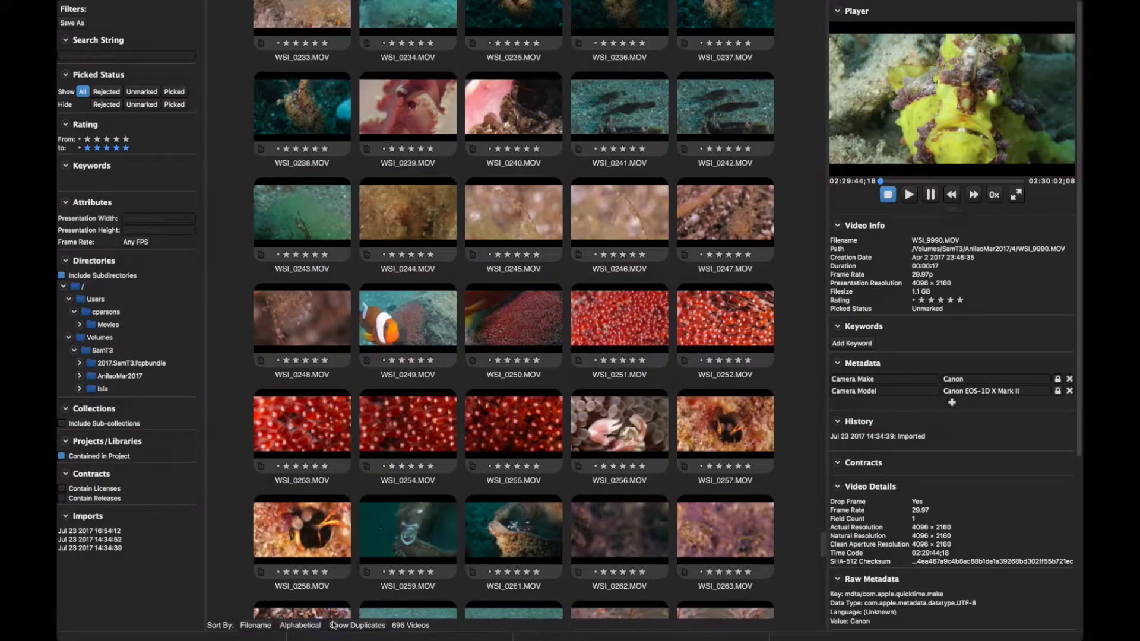
click(336, 625)
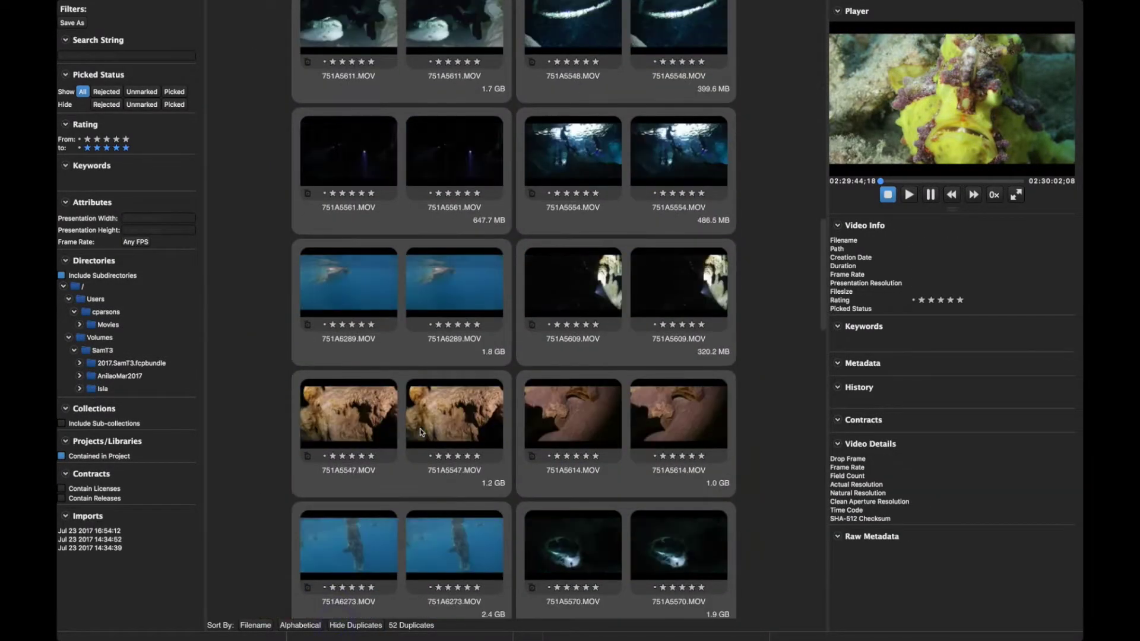
scroll(420, 432, up, 10)
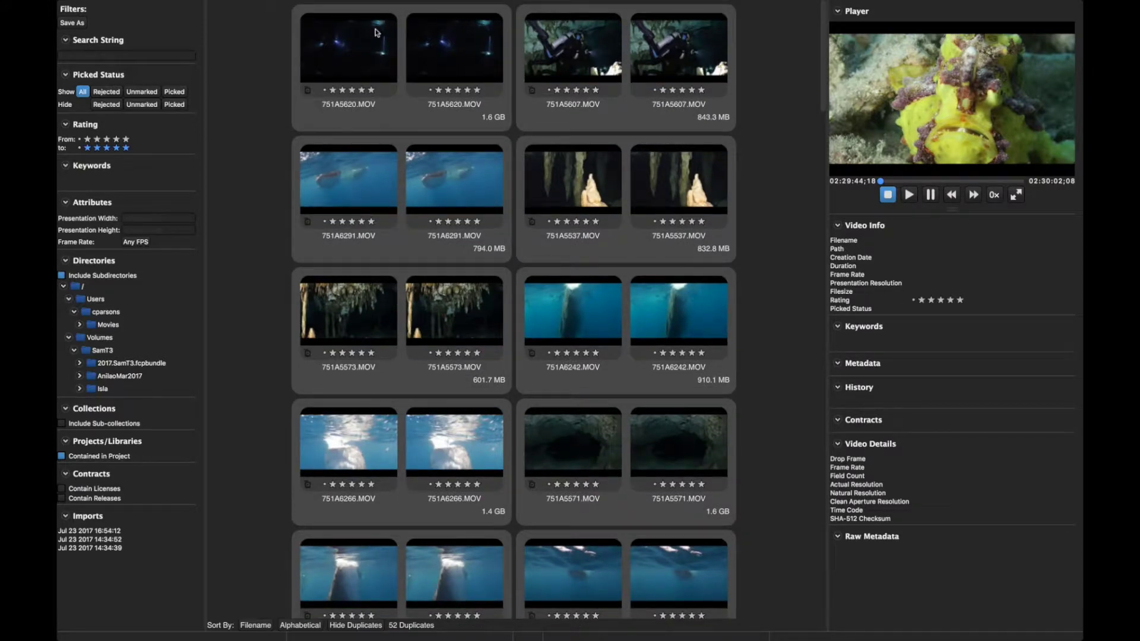
click(350, 73)
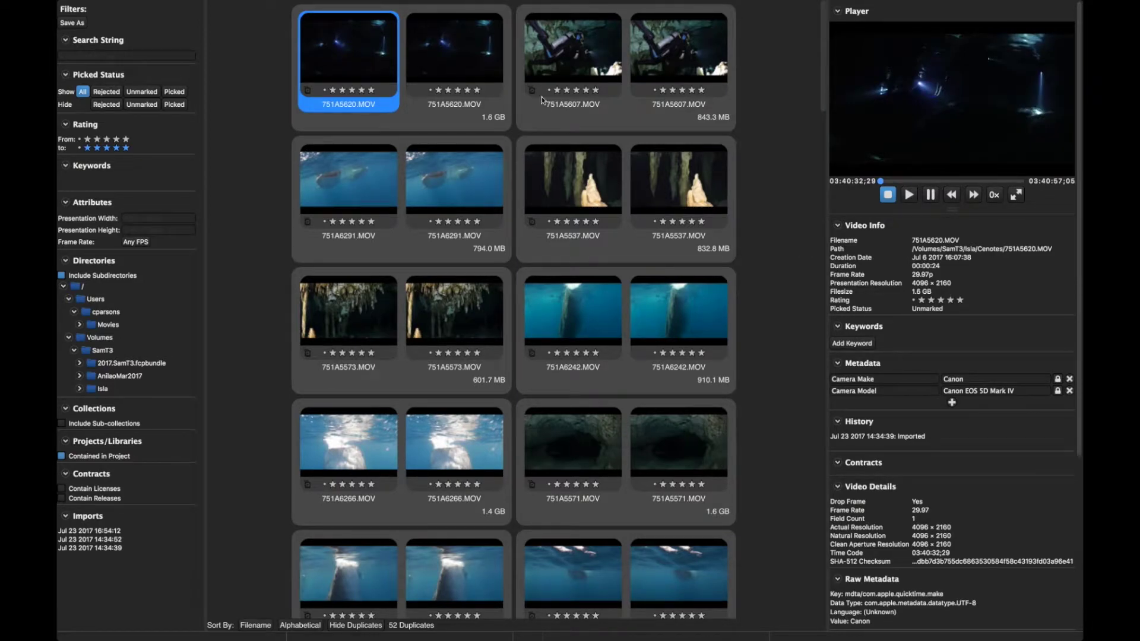
click(487, 78)
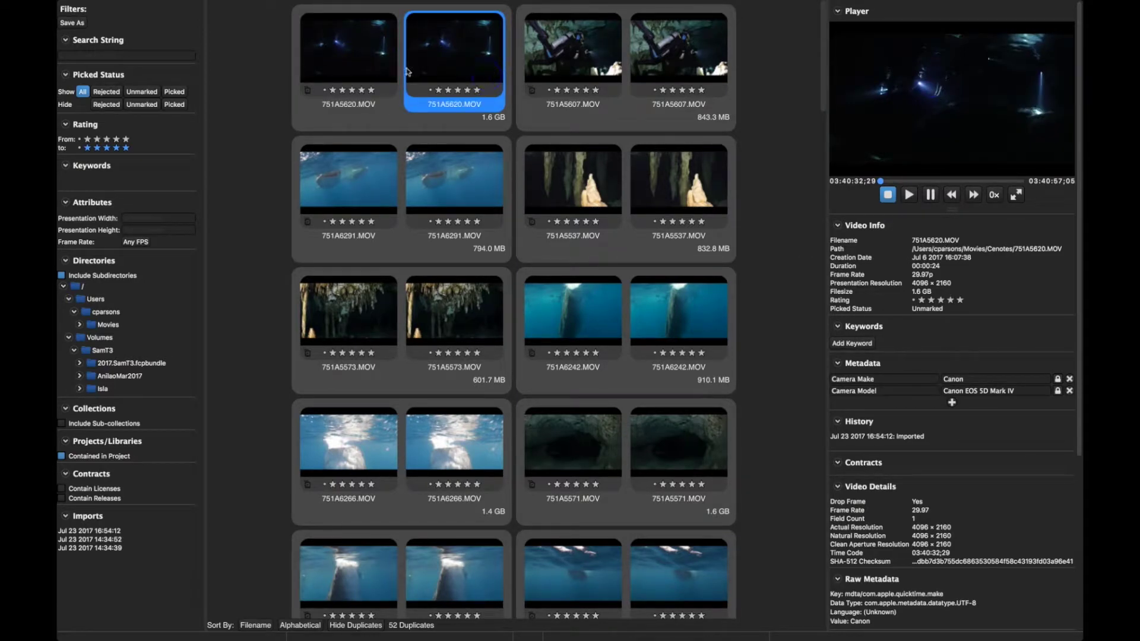
click(380, 67)
click(427, 67)
- Reject all duplicates in the folder holding the second 751A5620.MOV copy
right_click(437, 67)
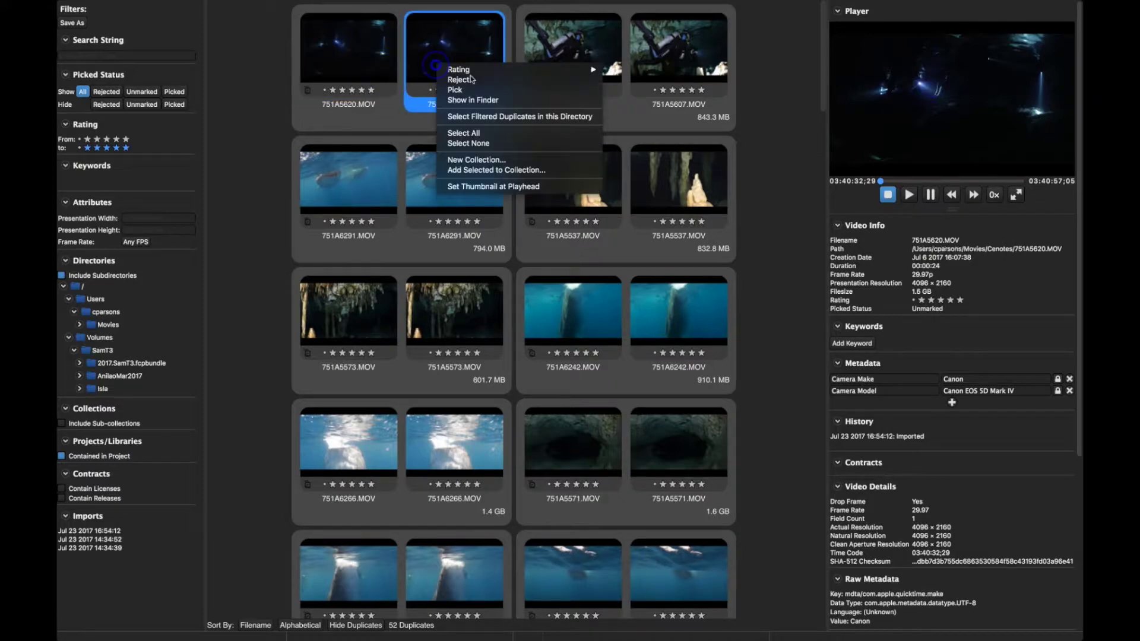
click(479, 117)
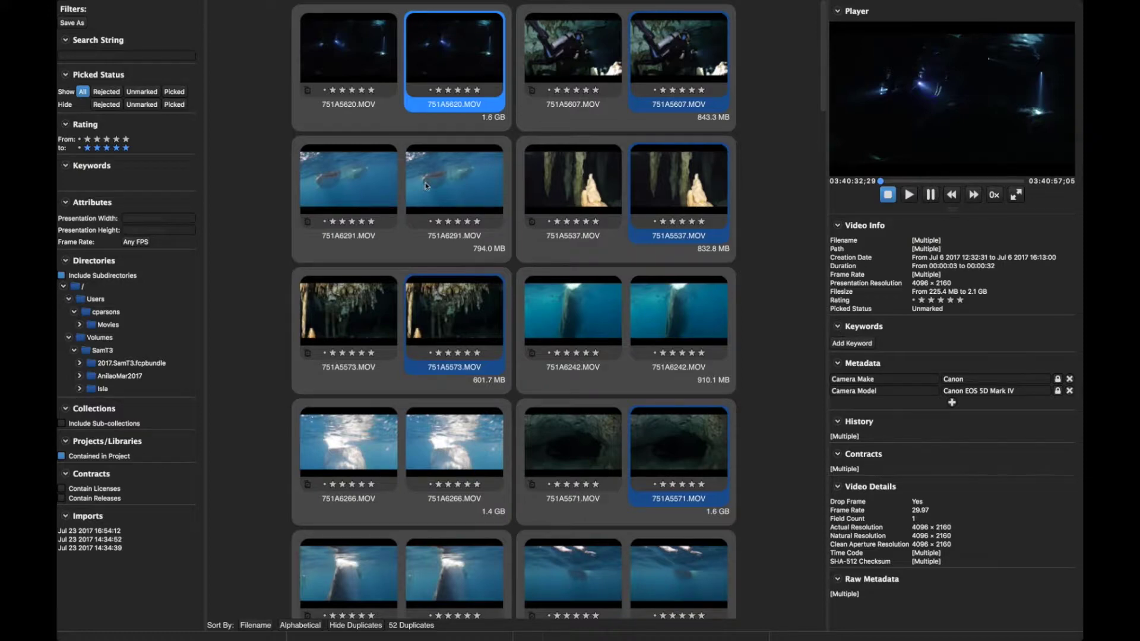
key(x)
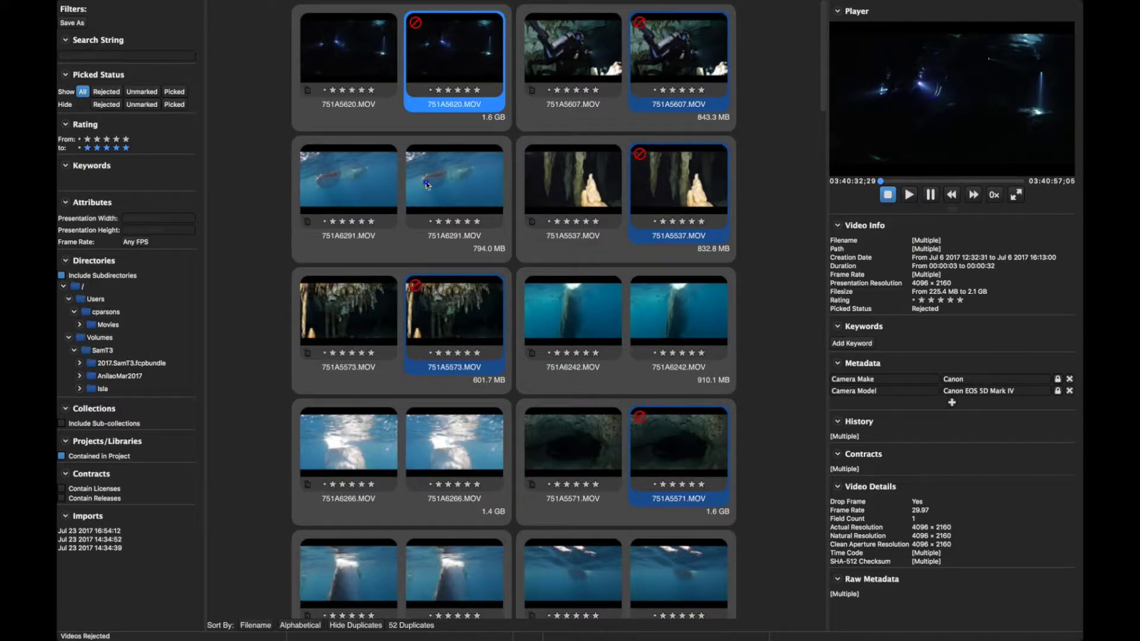
- Reject the duplicates in the second 751A6291.MOV copy's folder, then list only rejected clips
click(425, 183)
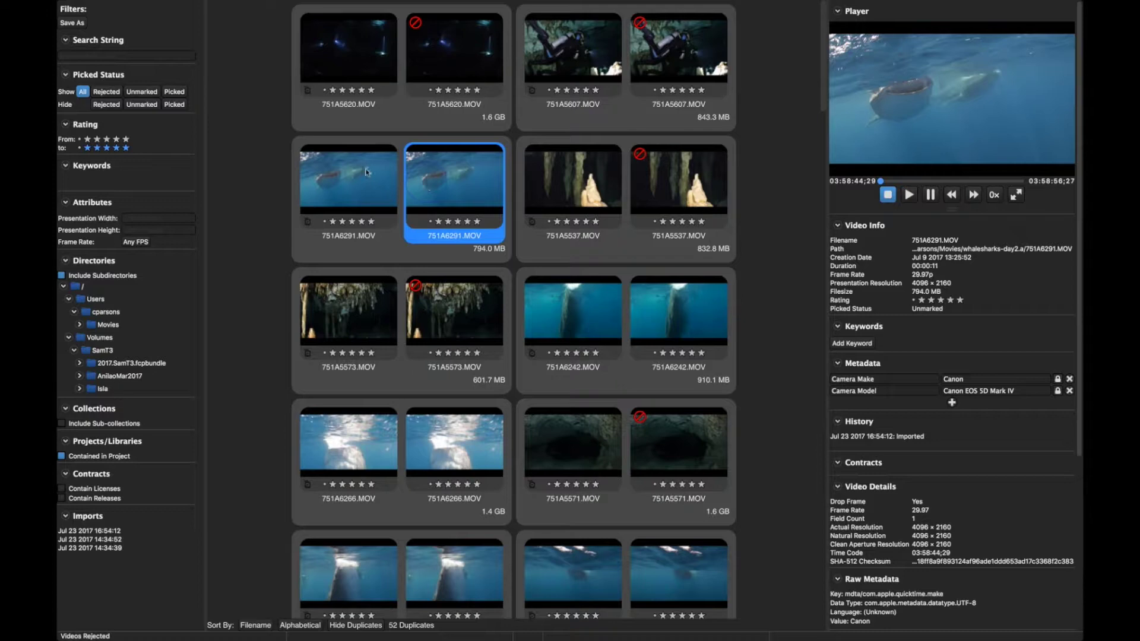
click(362, 170)
click(420, 177)
right_click(421, 176)
click(454, 228)
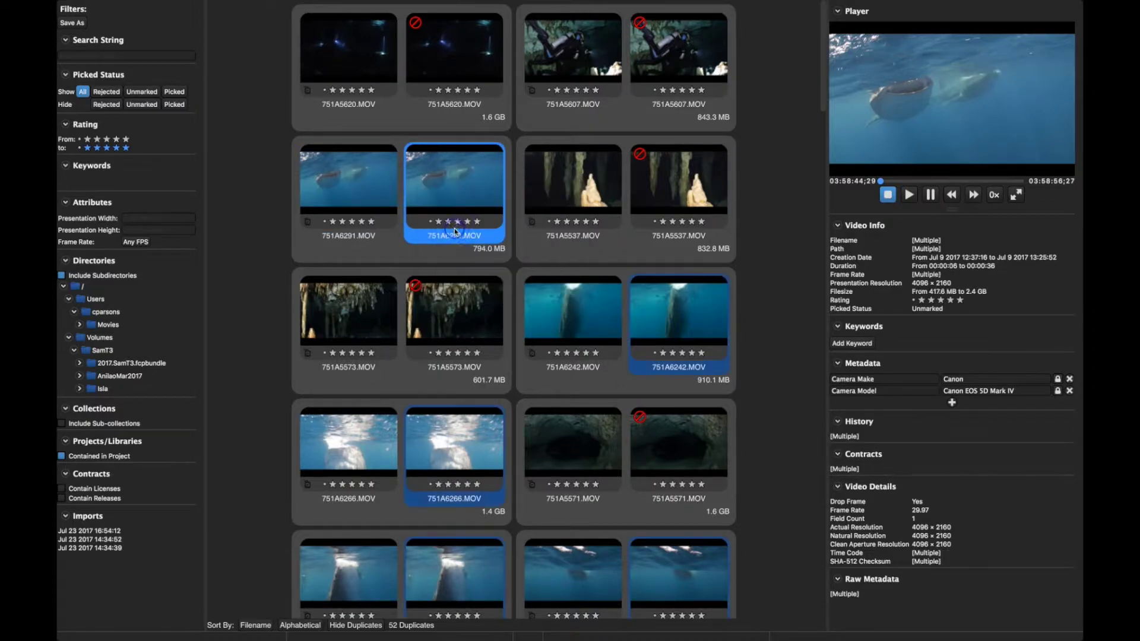
key(x)
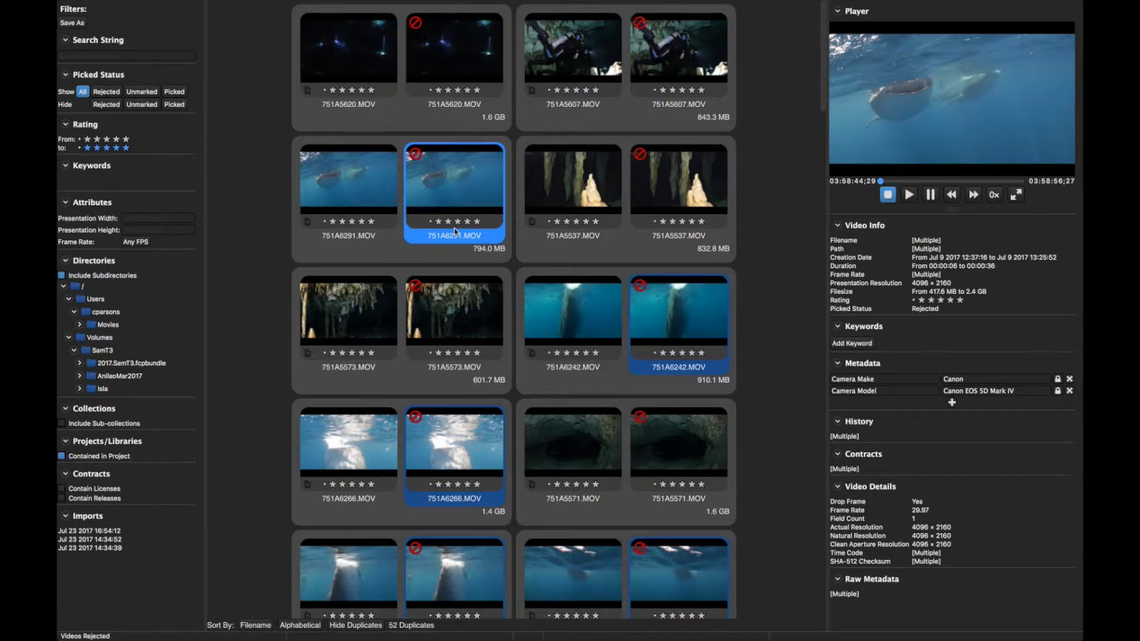
click(106, 91)
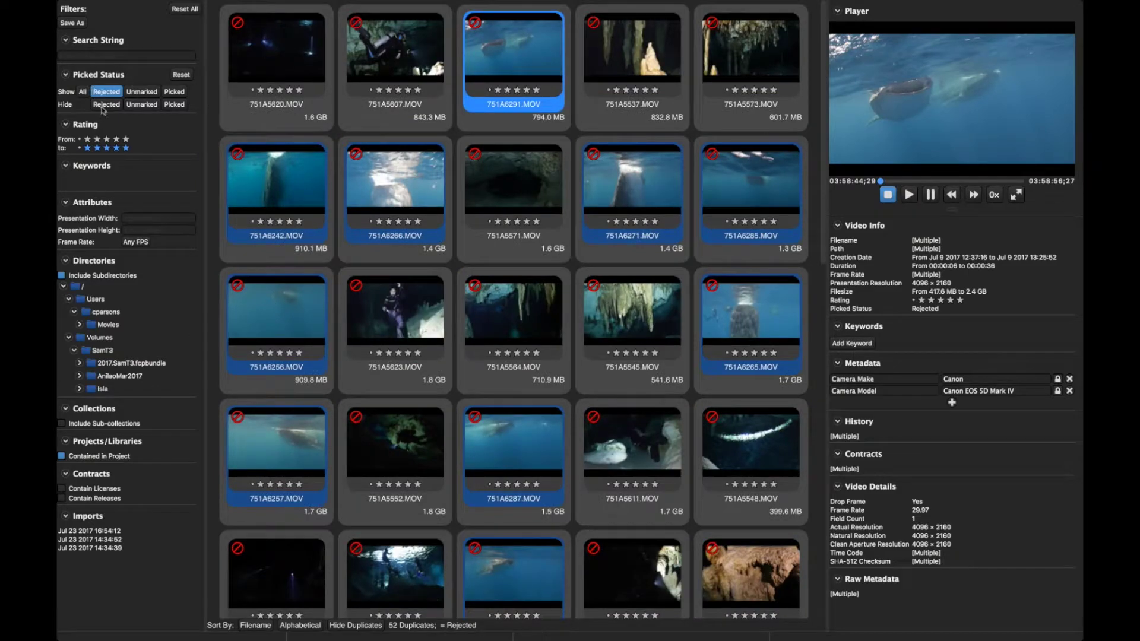
- List all duplicate clips again and unmark every one so none stays rejected
click(106, 105)
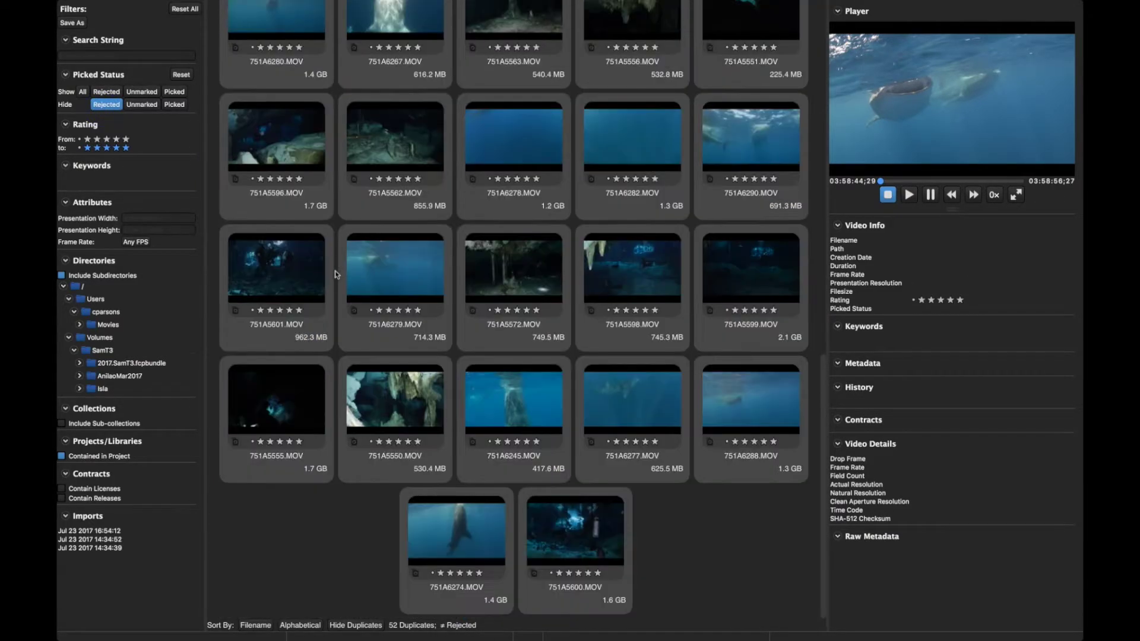
scroll(333, 254, up, 10)
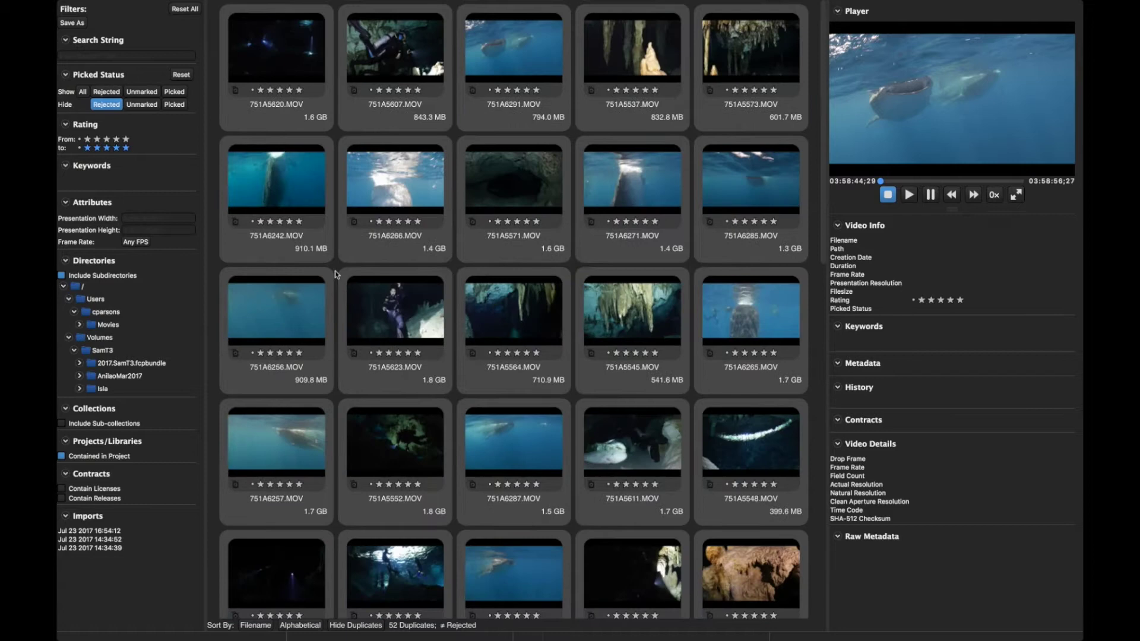
click(181, 74)
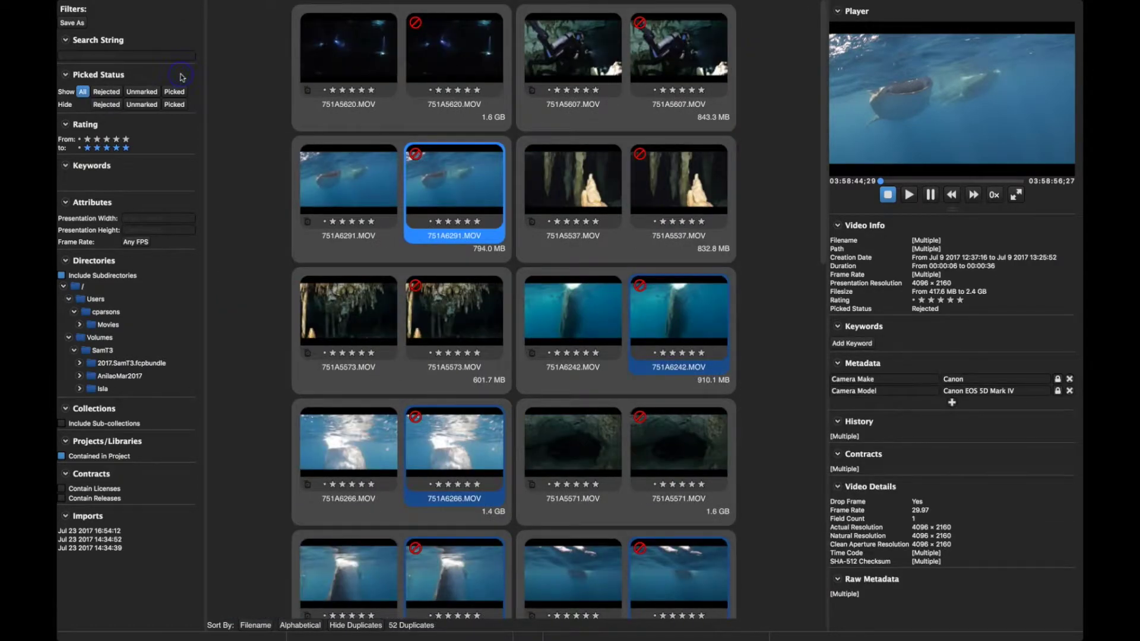
key(super+a)
key(u)
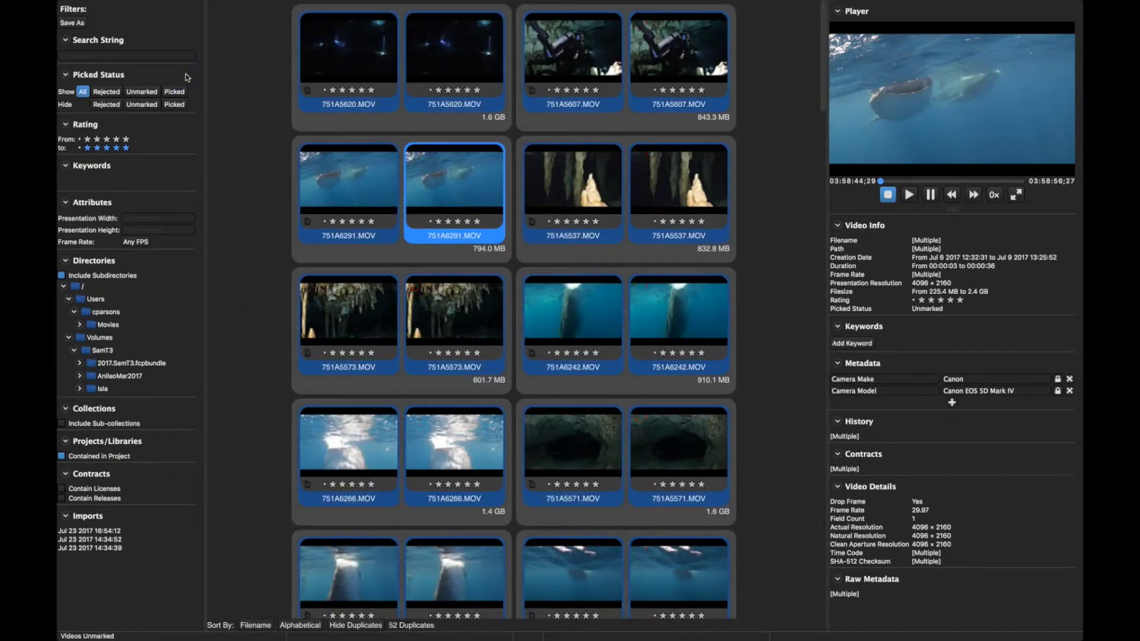
click(226, 113)
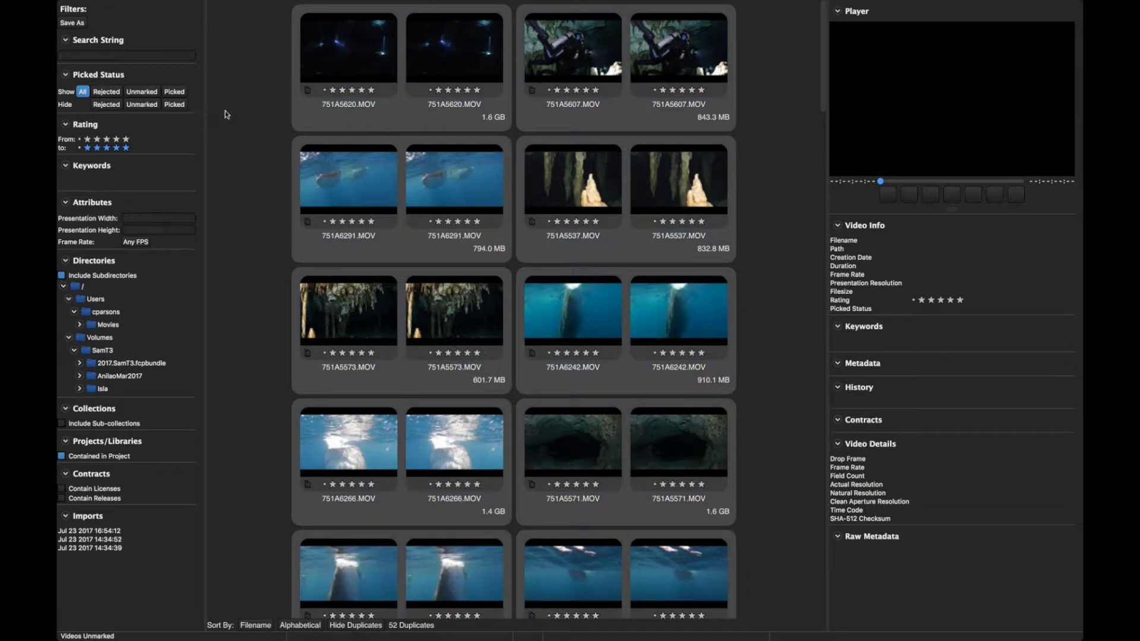
- Browse the Movies folder's duplicates, then filter the grid to clips on the SamT3 volume
click(108, 324)
scroll(441, 382, down, 3)
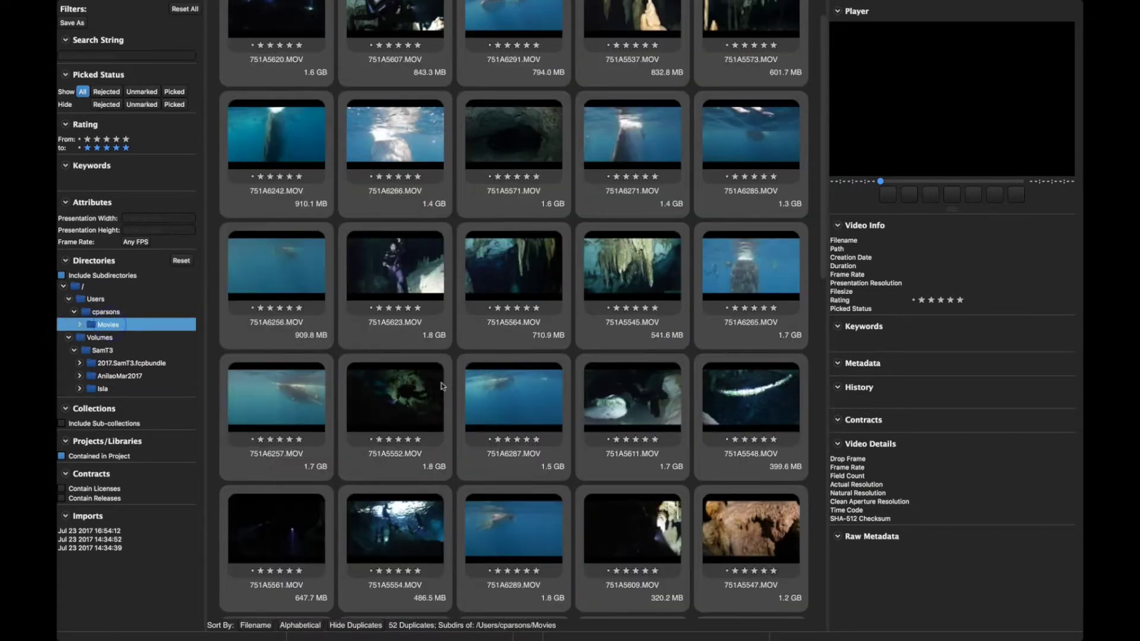
scroll(440, 386, up, 5)
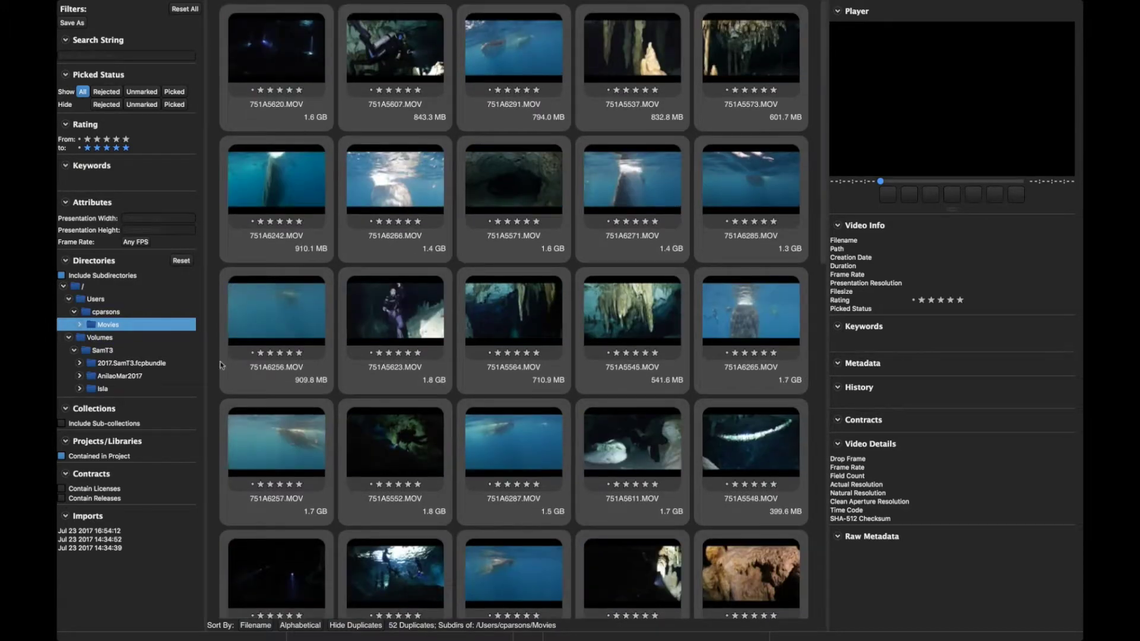
click(113, 351)
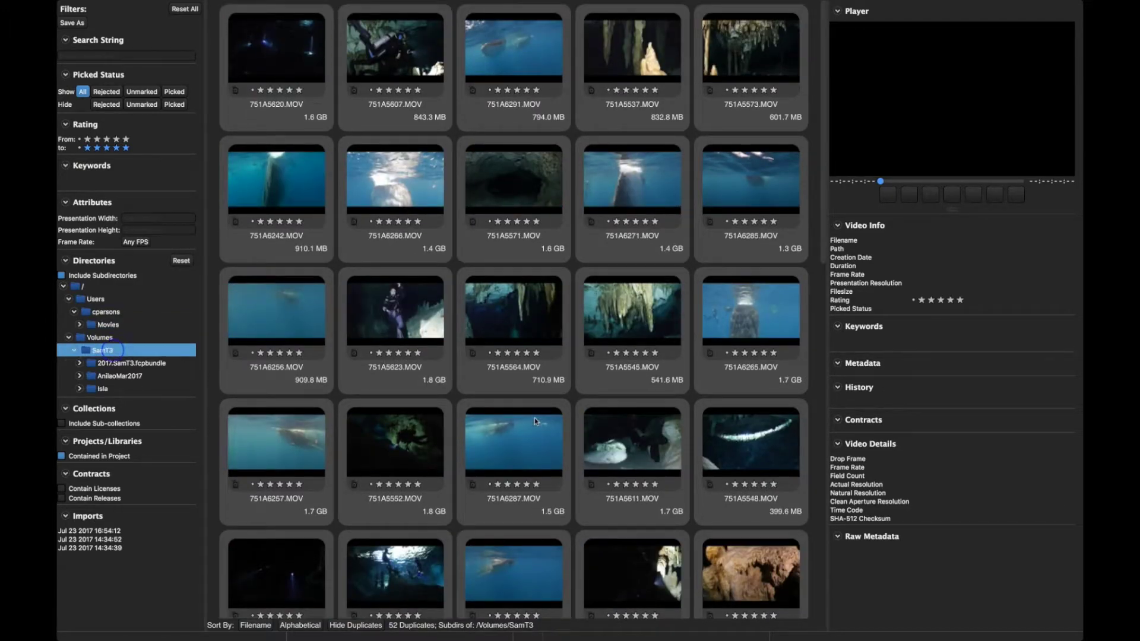
scroll(535, 417, down, 3)
scroll(536, 421, up, 5)
- Mark every duplicate clip in the Movies folder as rejected
click(108, 325)
key(super+a)
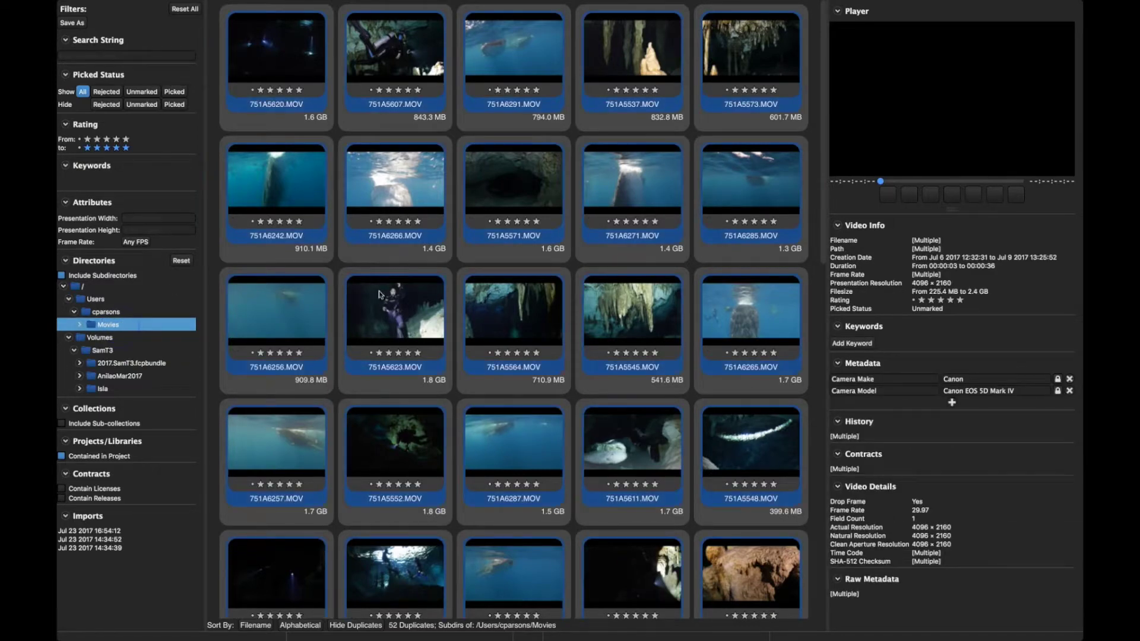
key(x)
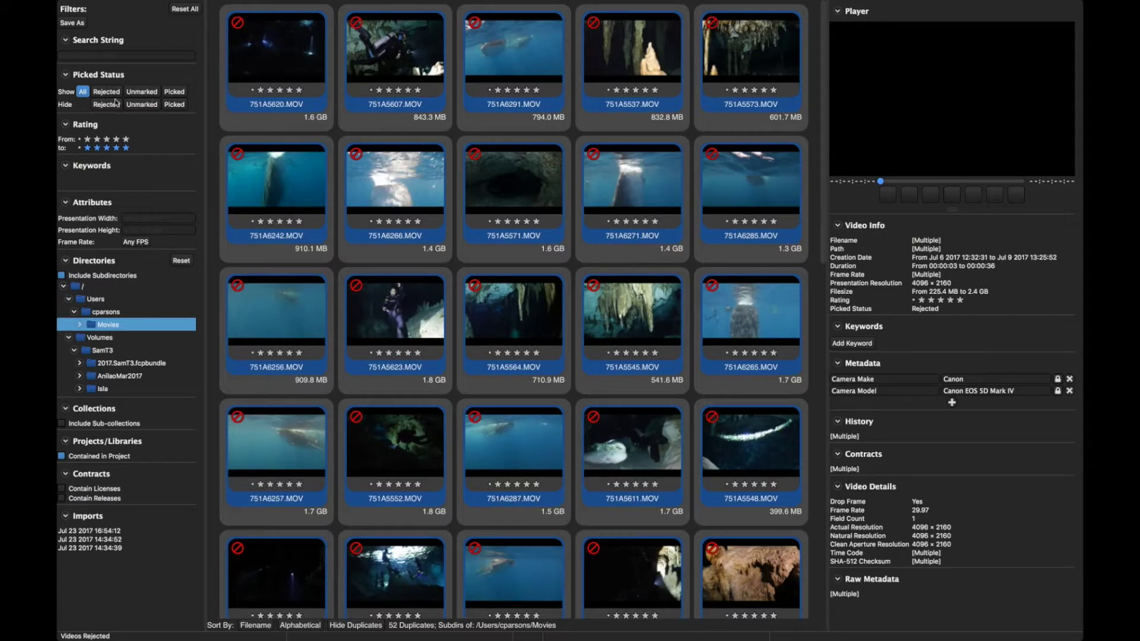
- Clear all filters, list only the rejected clips, and select them all
click(184, 9)
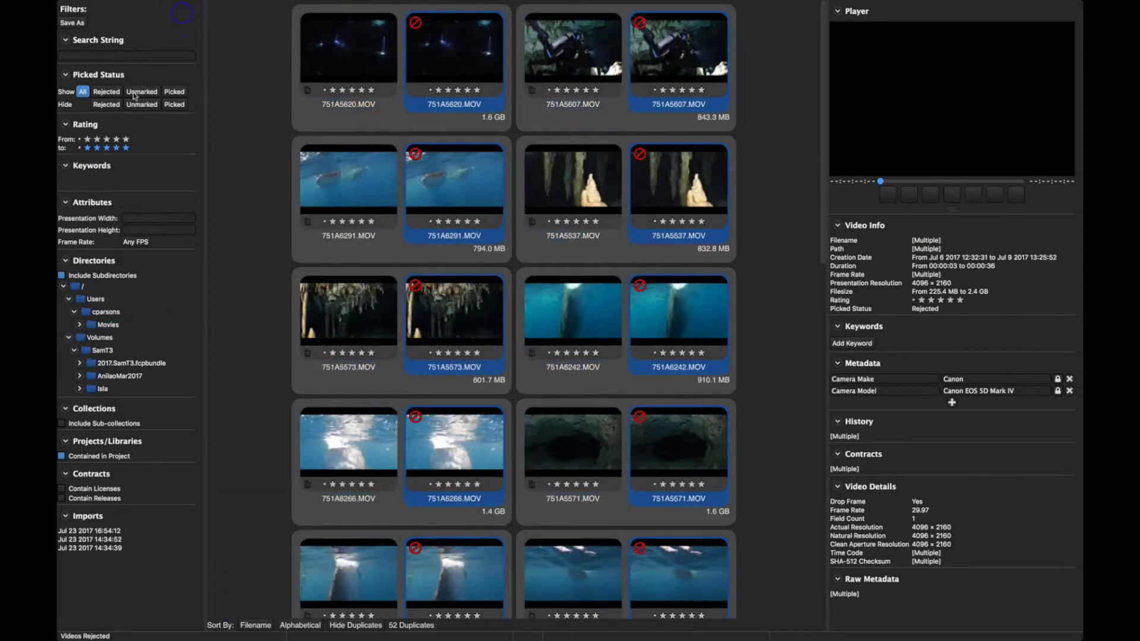
click(106, 104)
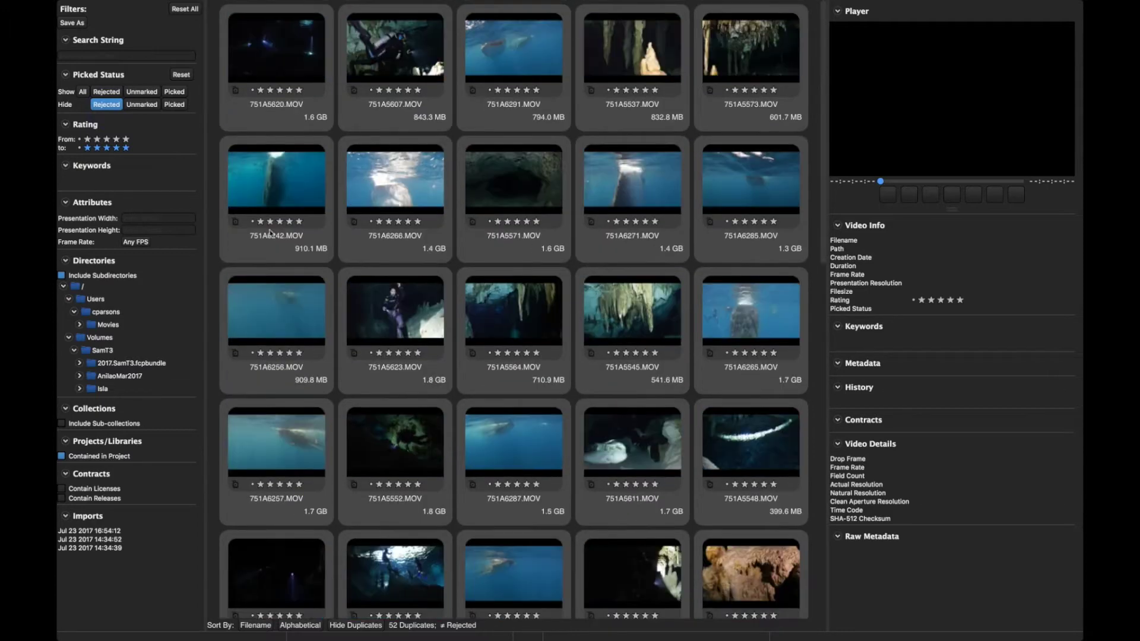
click(107, 90)
key(super+a)
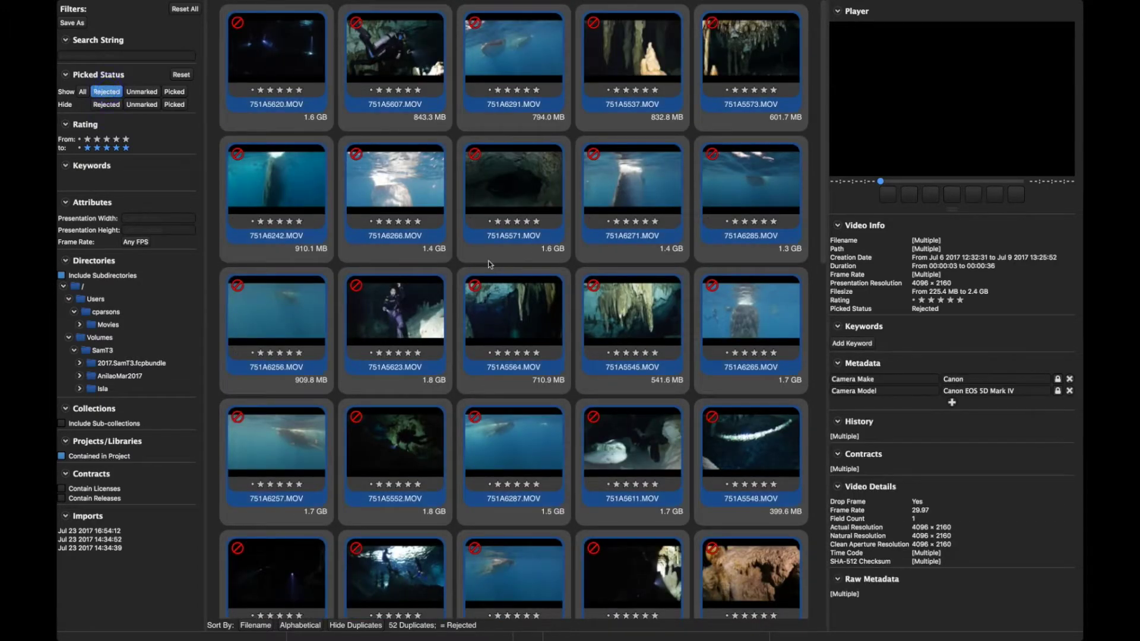
- Export the selected rejected videos to the dup-backup folder on the MP-2TB drive
mouse_move(457, 3)
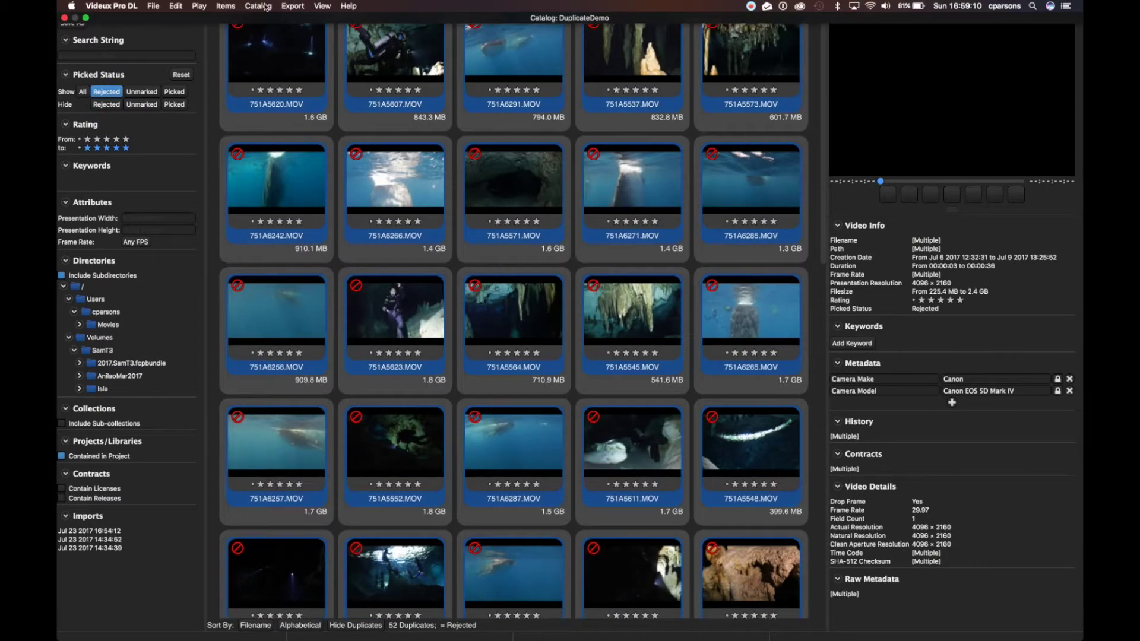
click(292, 6)
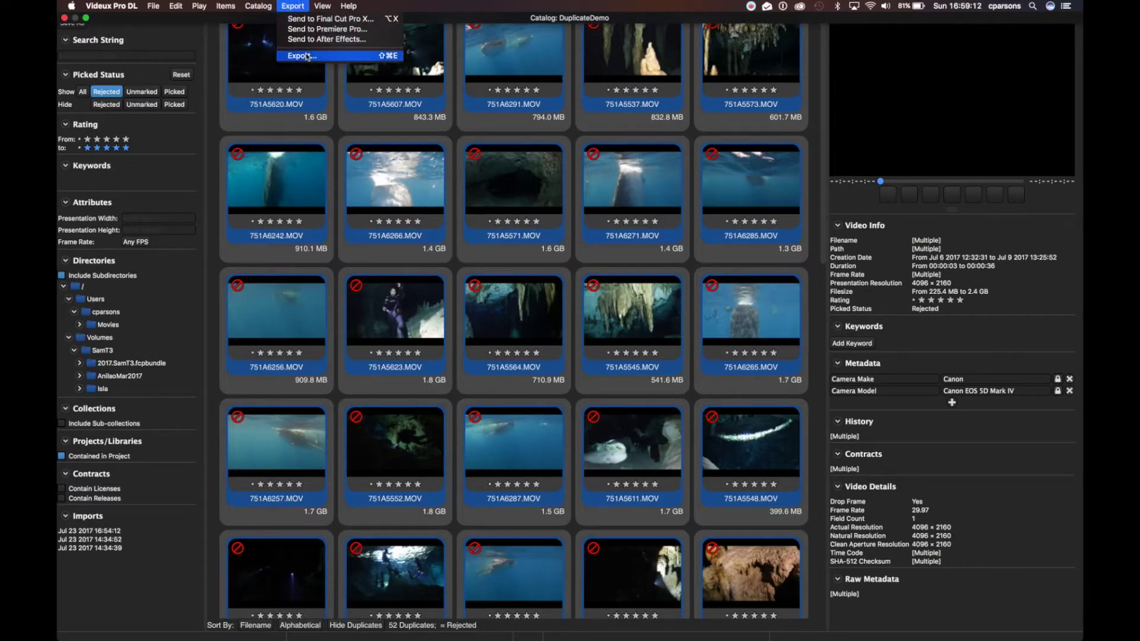
click(306, 56)
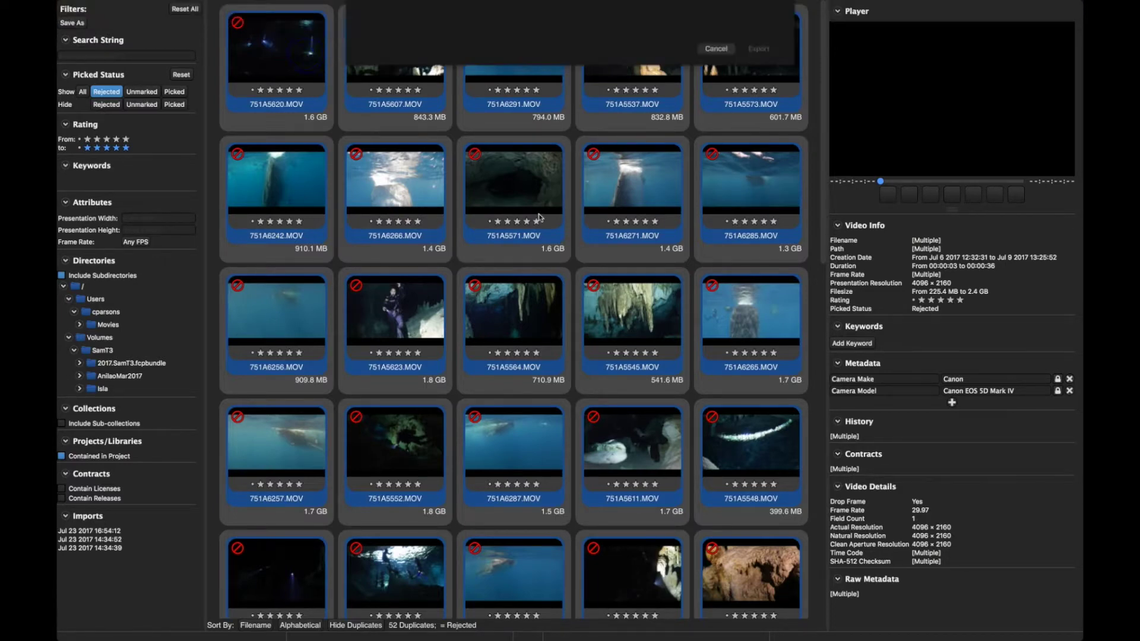
click(393, 63)
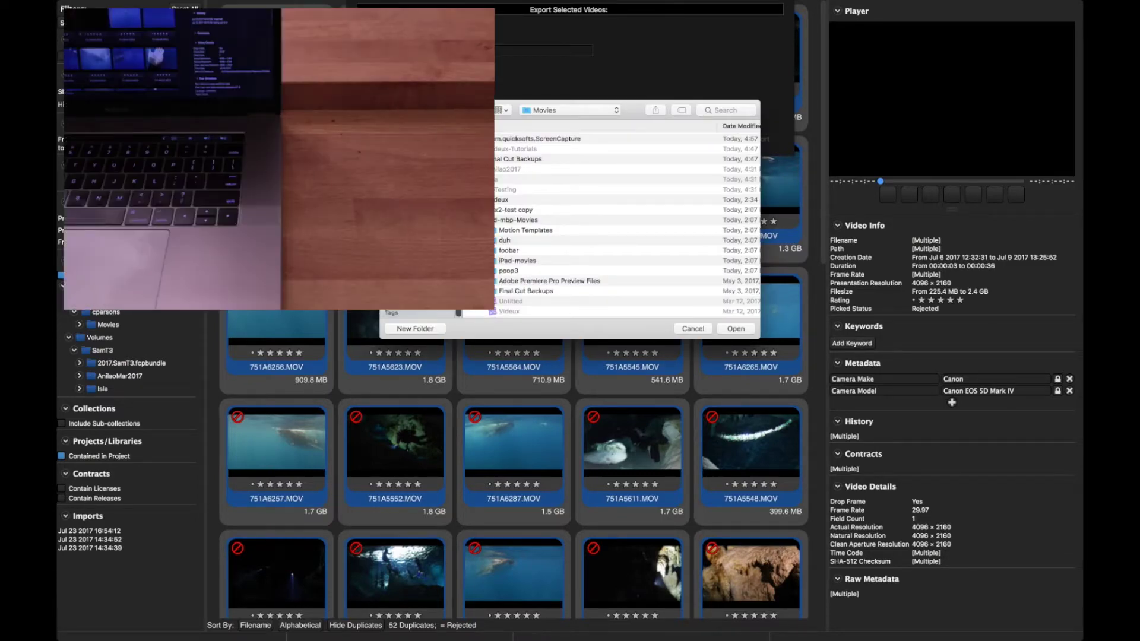
scroll(458, 277, down, 3)
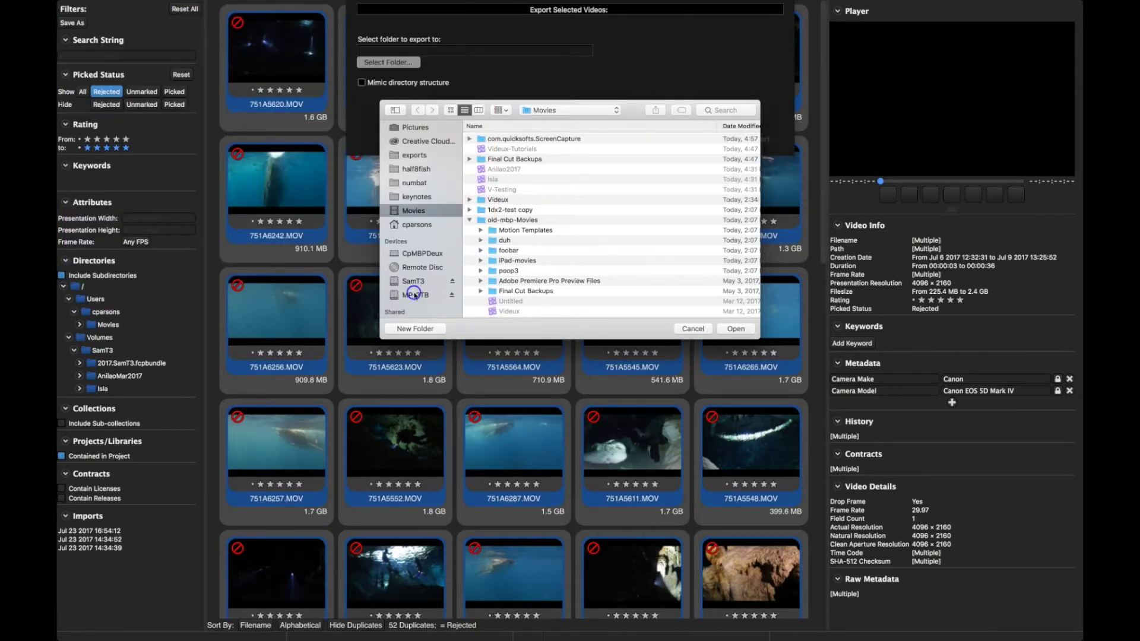
click(415, 295)
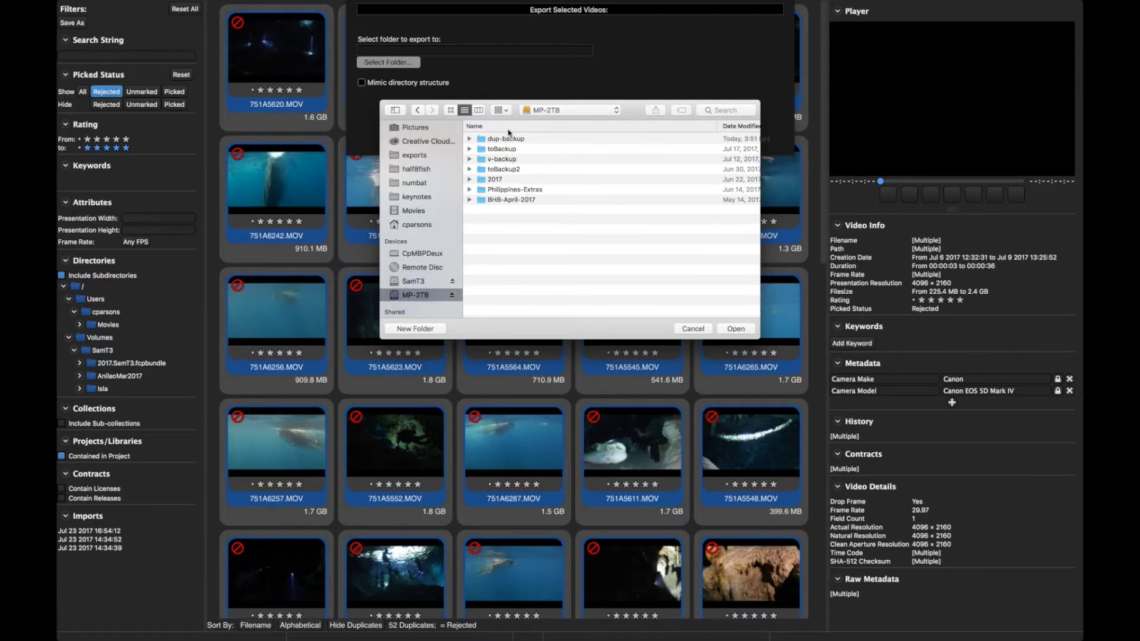
click(507, 137)
click(735, 329)
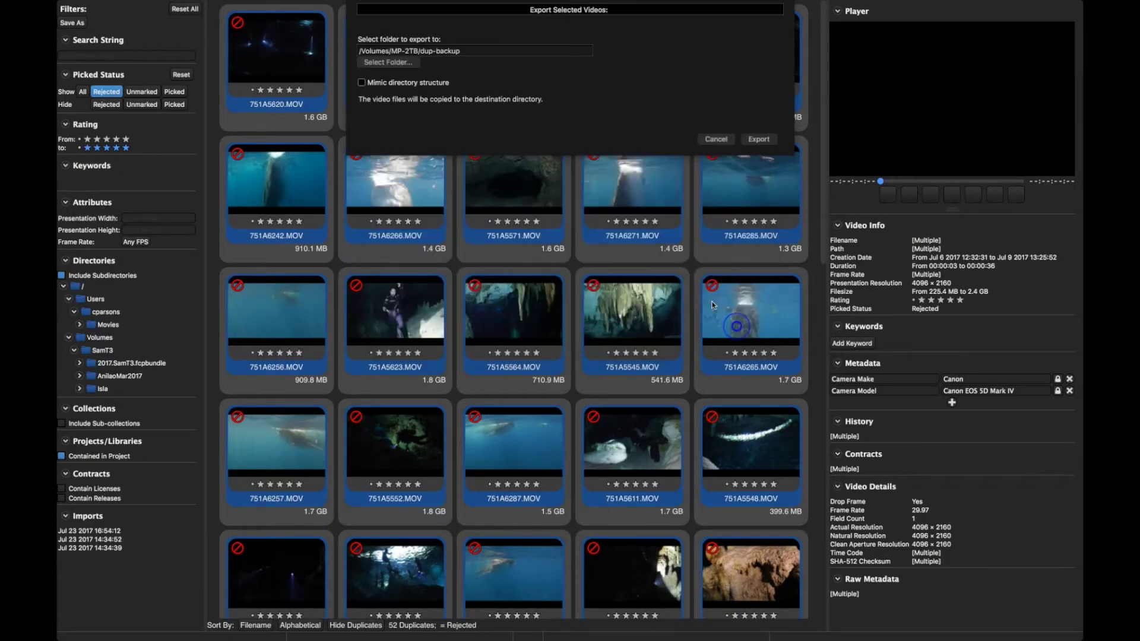
click(765, 141)
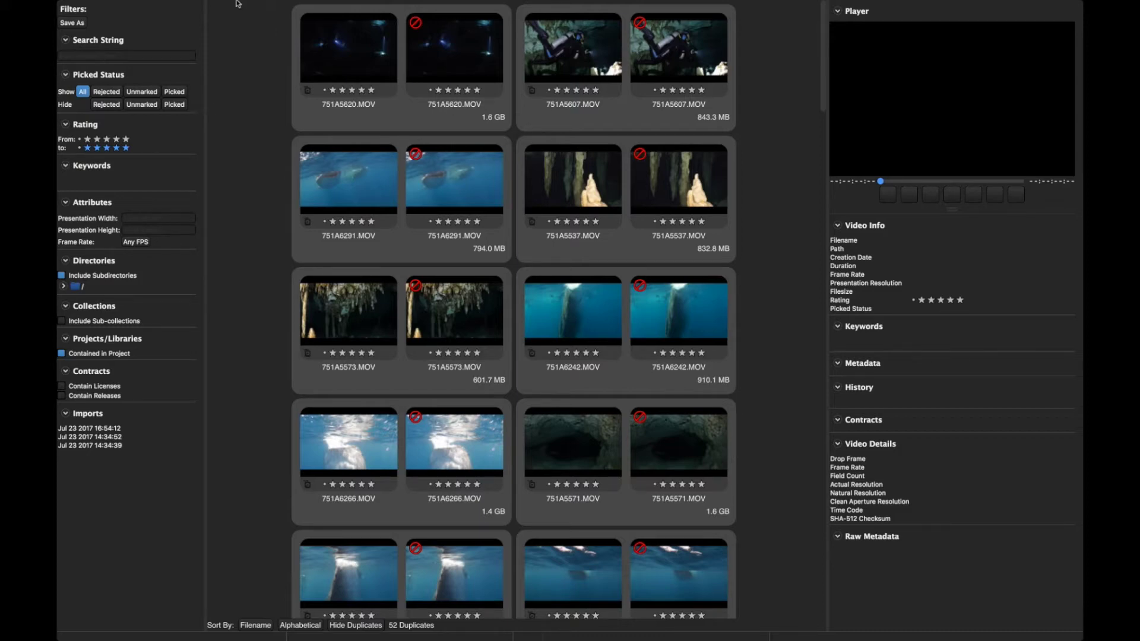
- Remove the 52 rejected videos from the catalog and delete them from disk
click(258, 6)
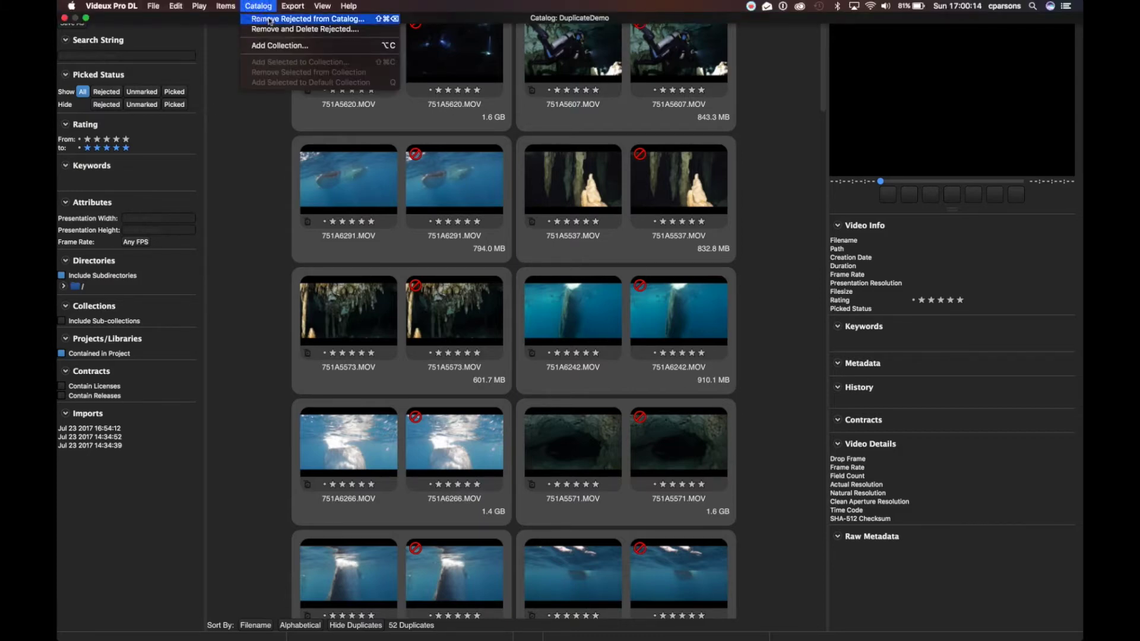
click(267, 30)
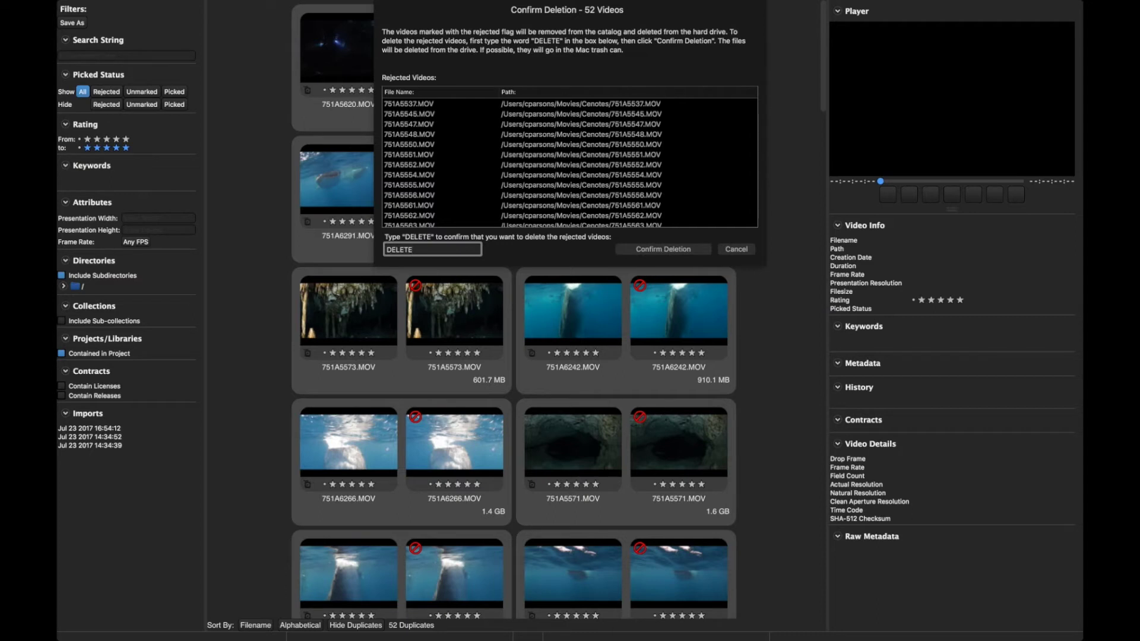
scroll(595, 156, down, 15)
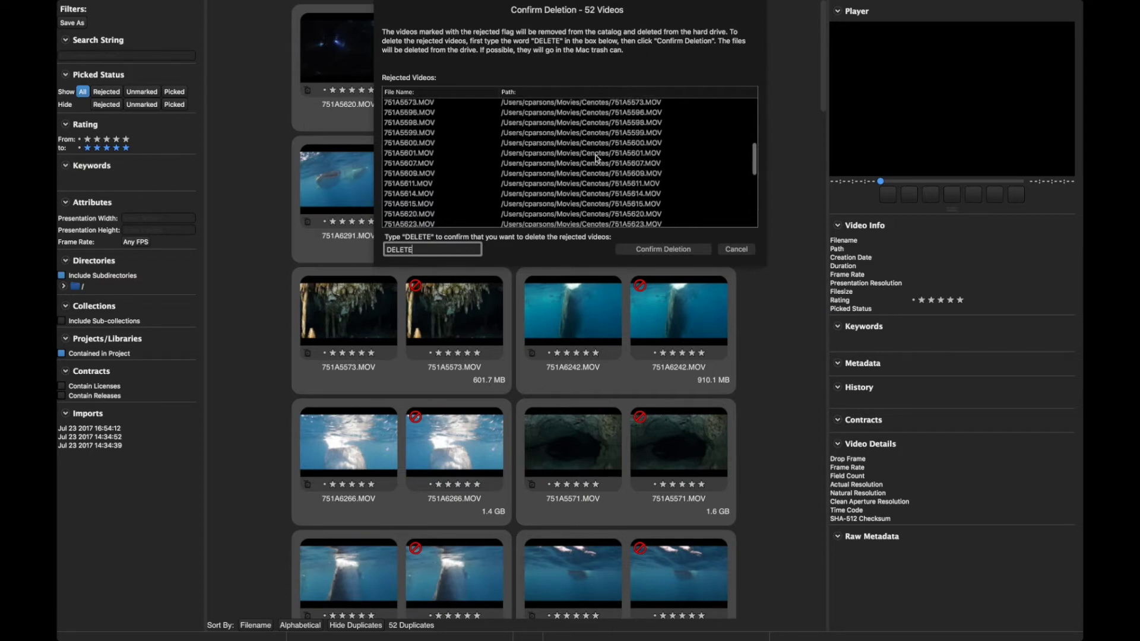
scroll(595, 156, up, 15)
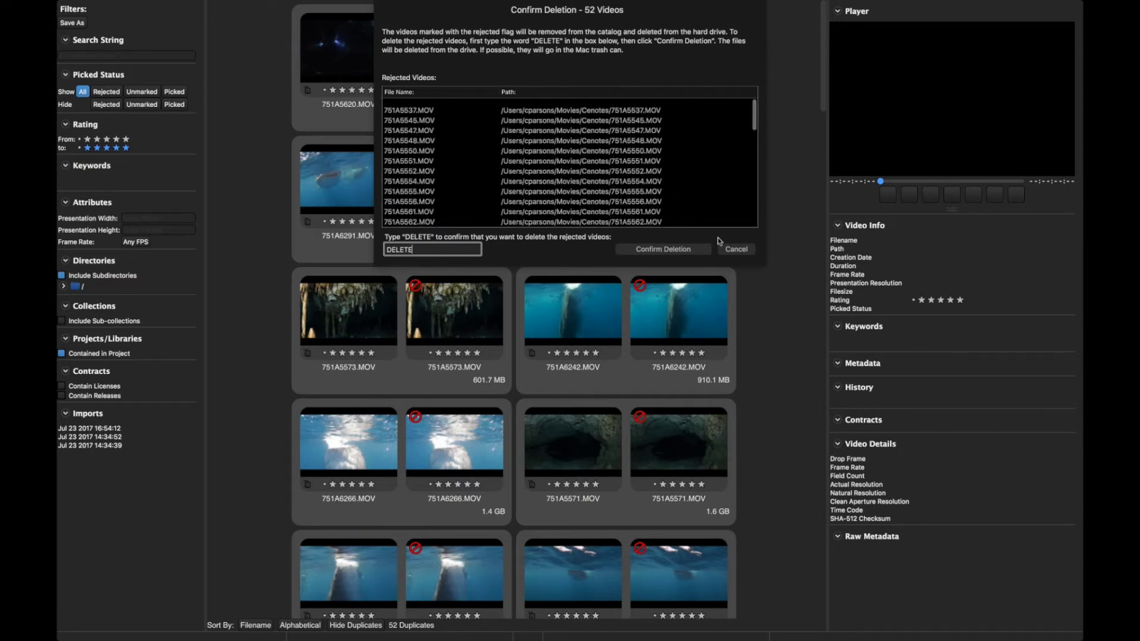
click(685, 249)
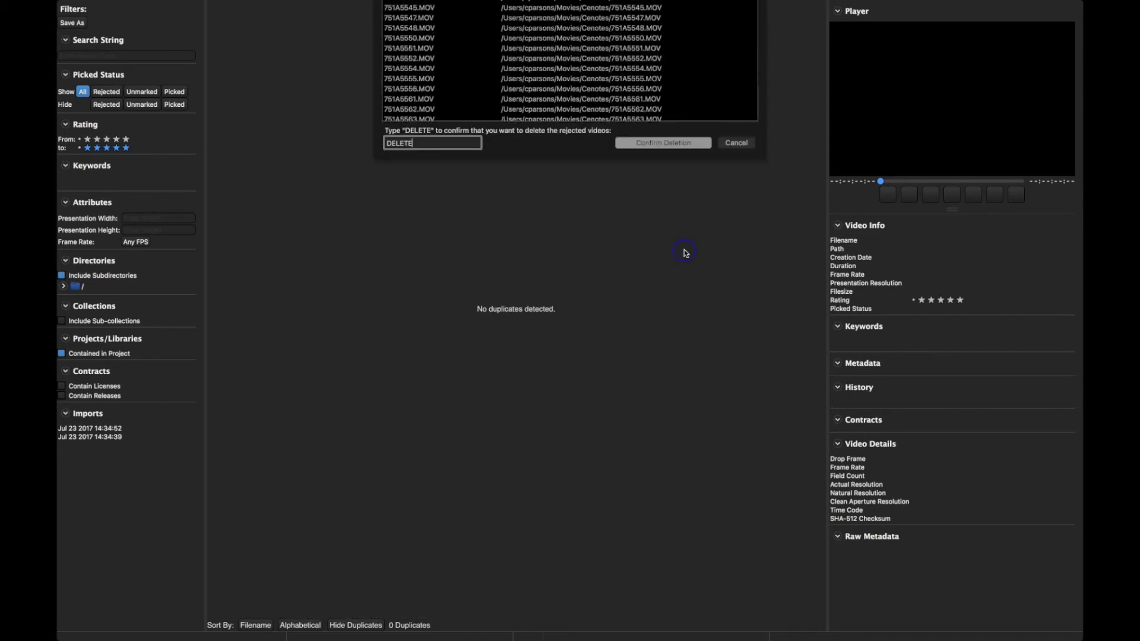
- Turn off the duplicates filter to list all 644 videos and expand the / folder
click(366, 627)
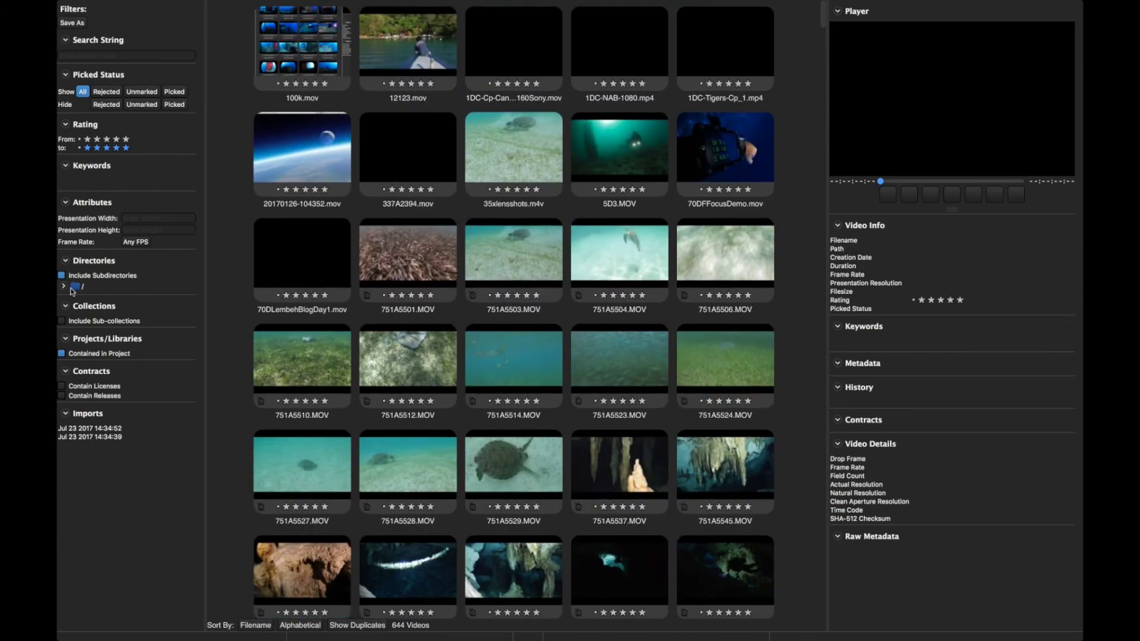
click(63, 287)
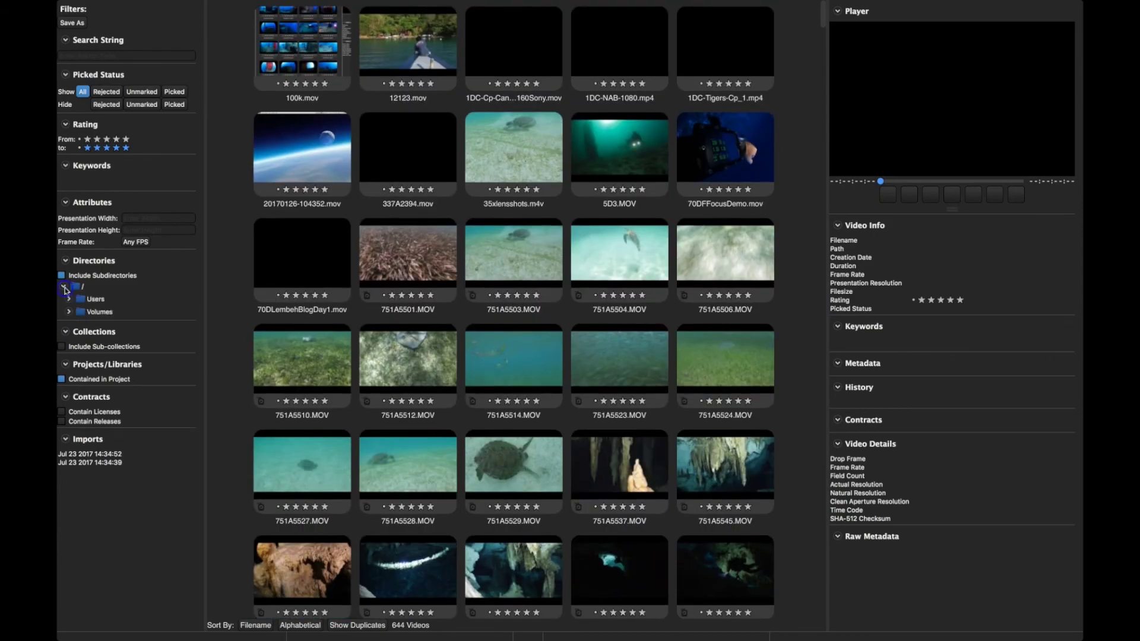